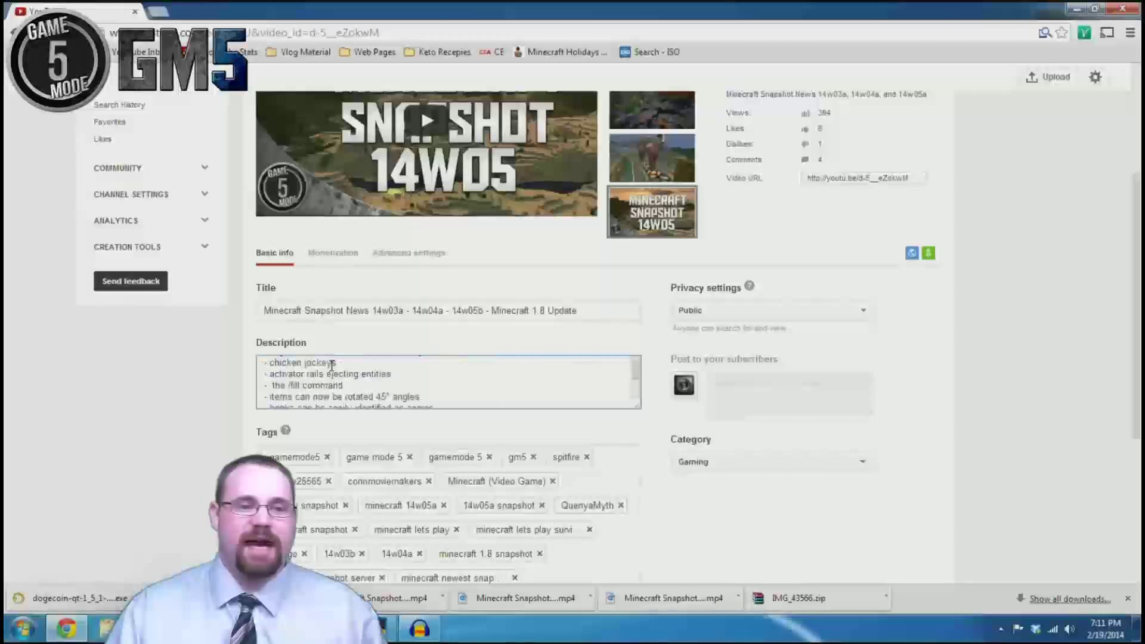
# - Open the advanced settings of the Minecraft Snapshot News video
pyautogui.click(312, 462)
pyautogui.scroll(3, 312, 462)
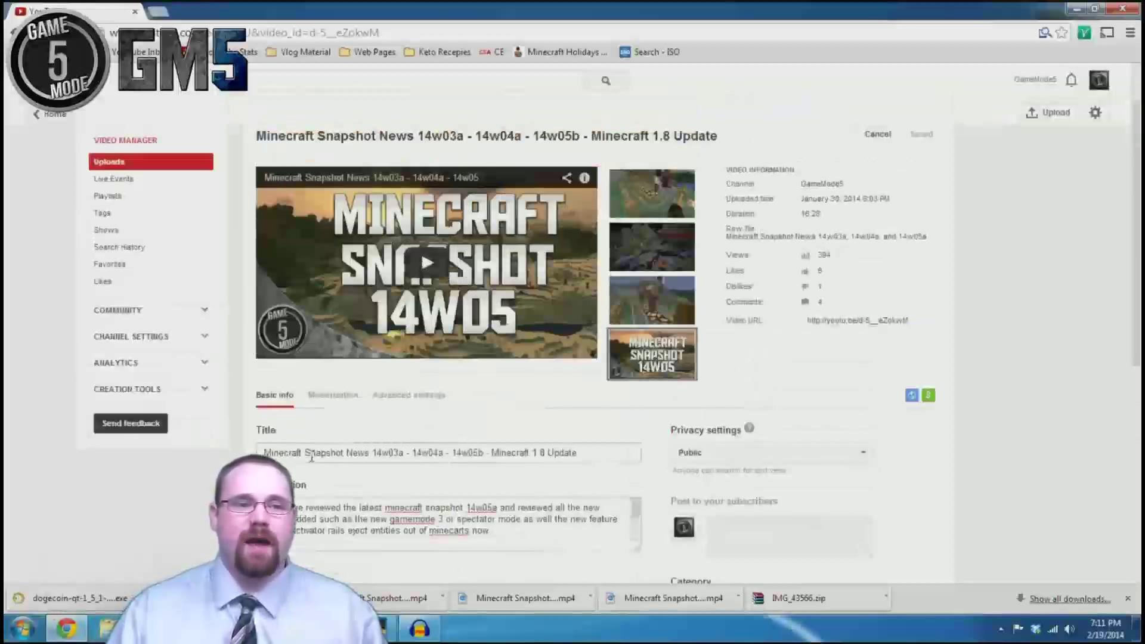
pyautogui.click(441, 402)
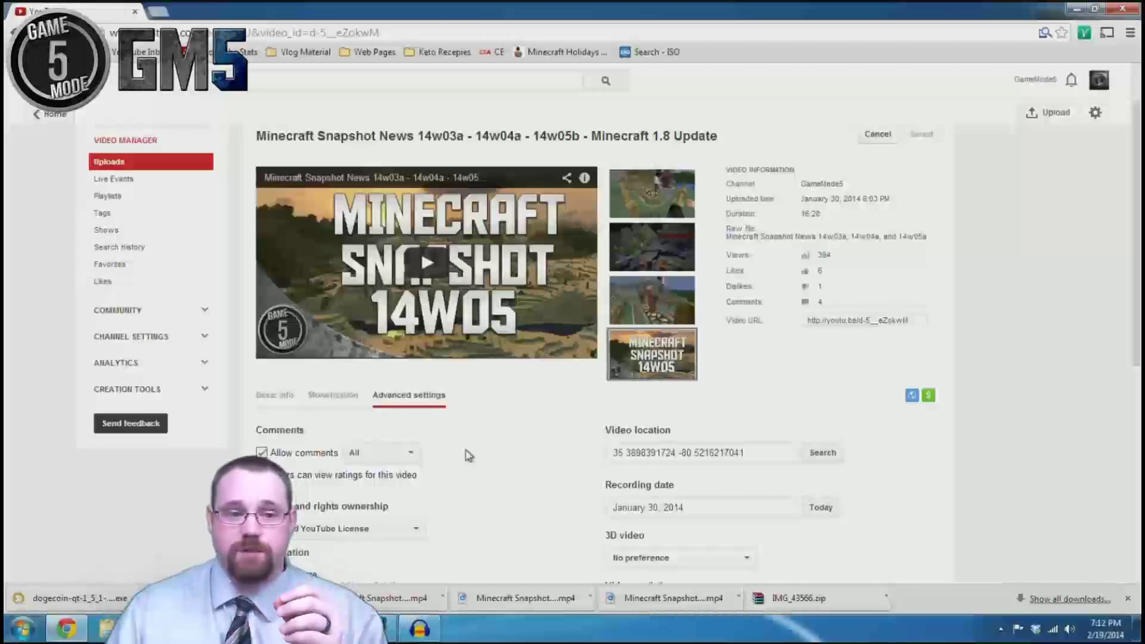
# - Check the license and rights ownership options, leaving Standard YouTube License selected
pyautogui.scroll(-2, 471, 462)
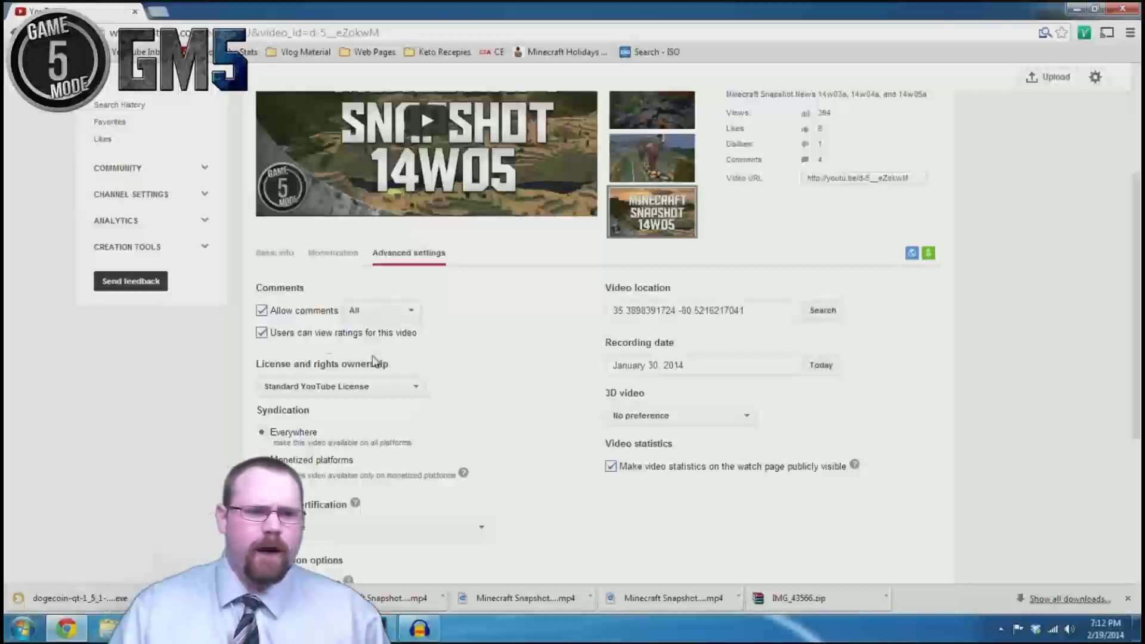
pyautogui.scroll(-1, 504, 414)
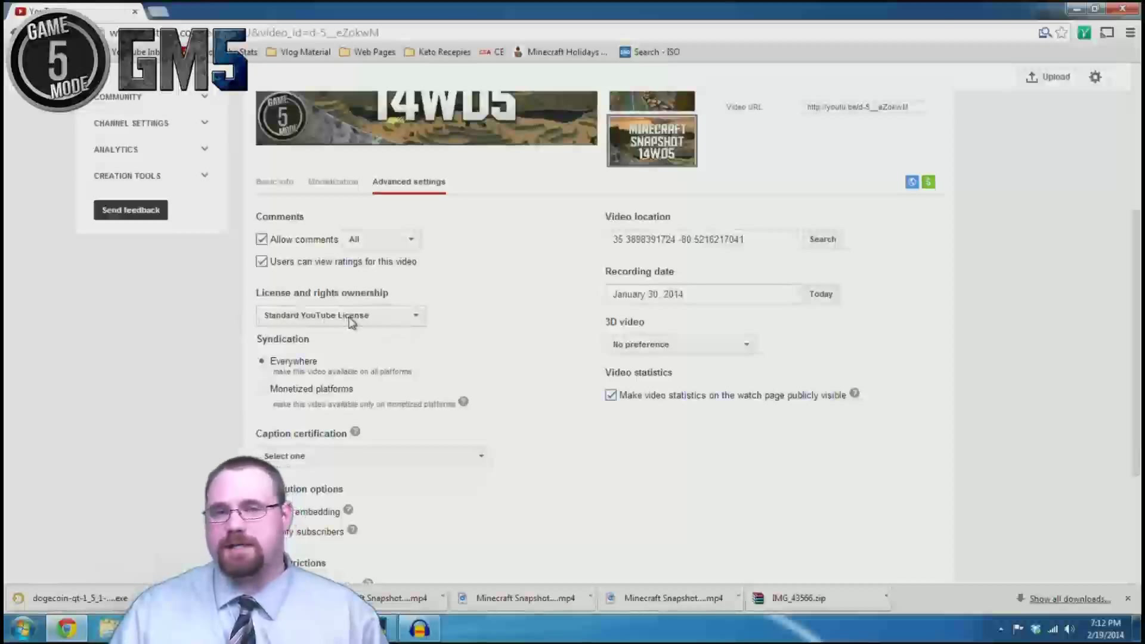
pyautogui.click(417, 319)
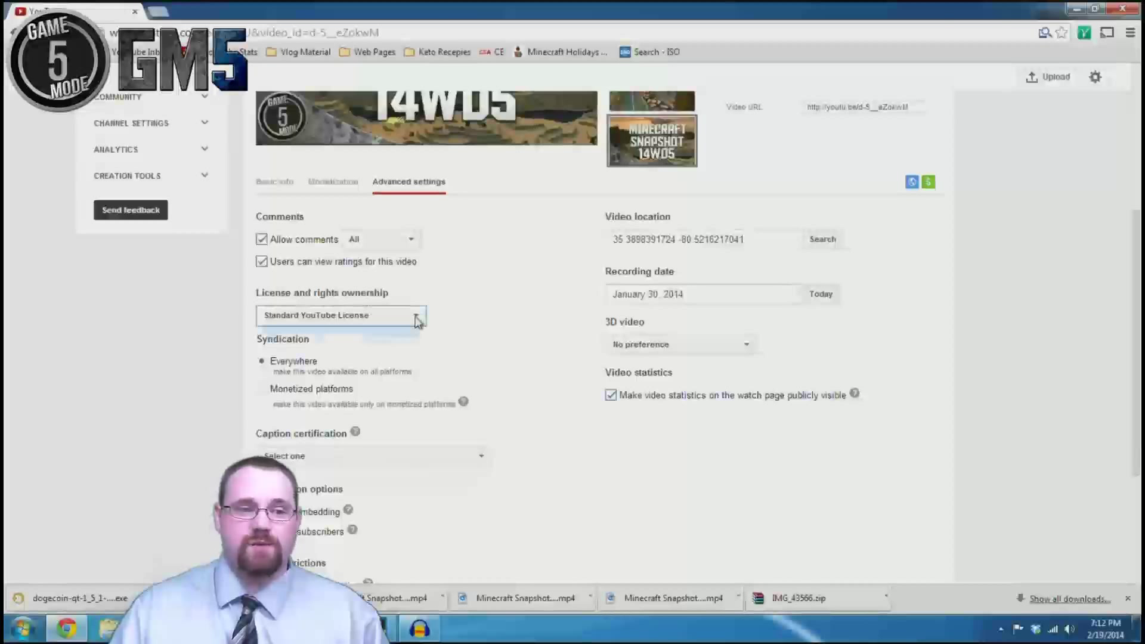
pyautogui.click(467, 323)
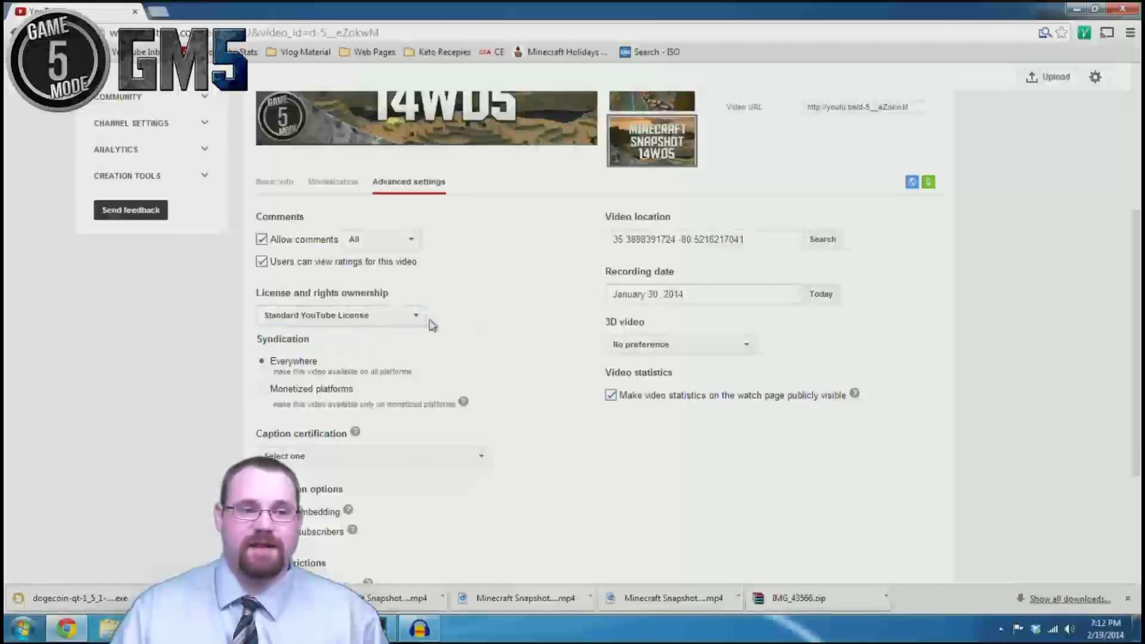
# - Read the help note on the age restriction option and dismiss it
pyautogui.scroll(-1, 525, 370)
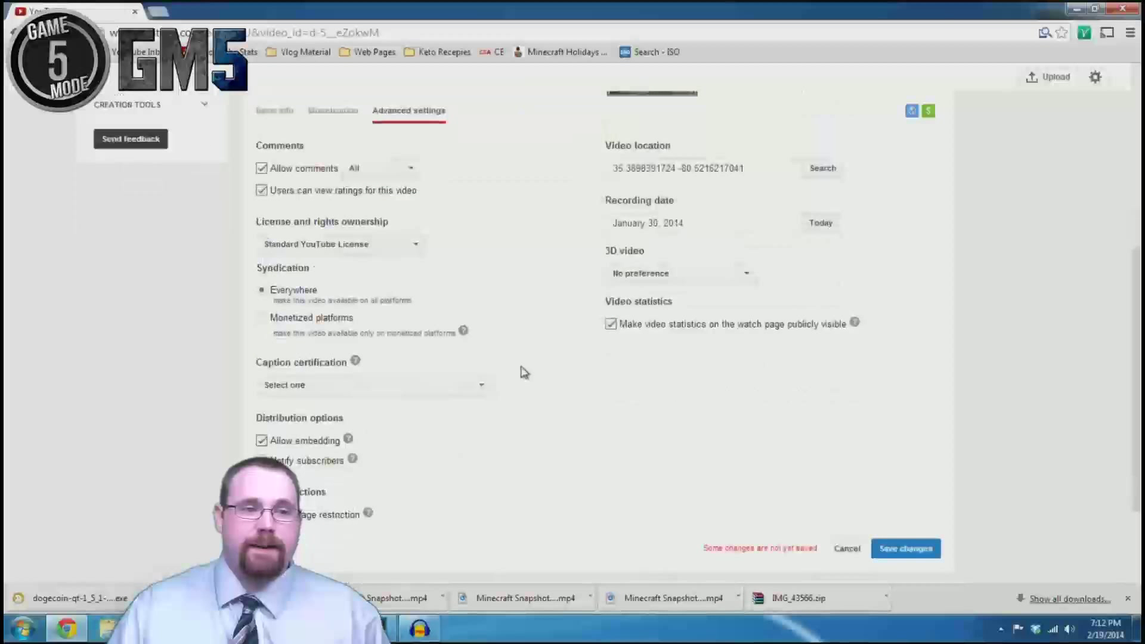
pyautogui.scroll(-1, 531, 370)
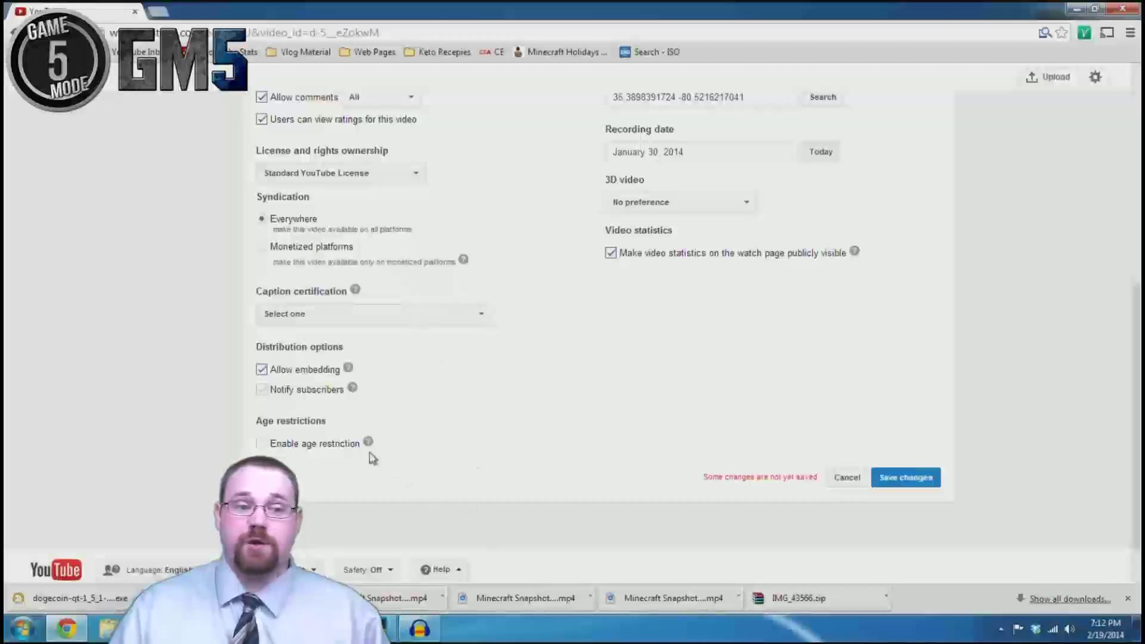
pyautogui.moveTo(386, 449); pyautogui.dragTo(280, 451)
pyautogui.click(309, 450)
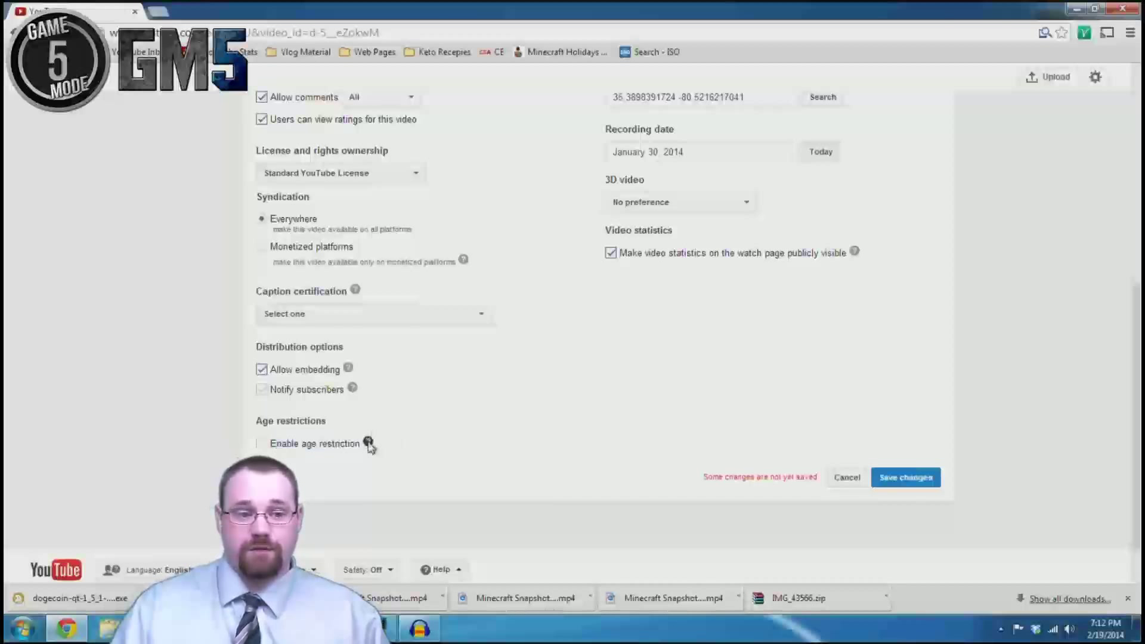
pyautogui.click(368, 443)
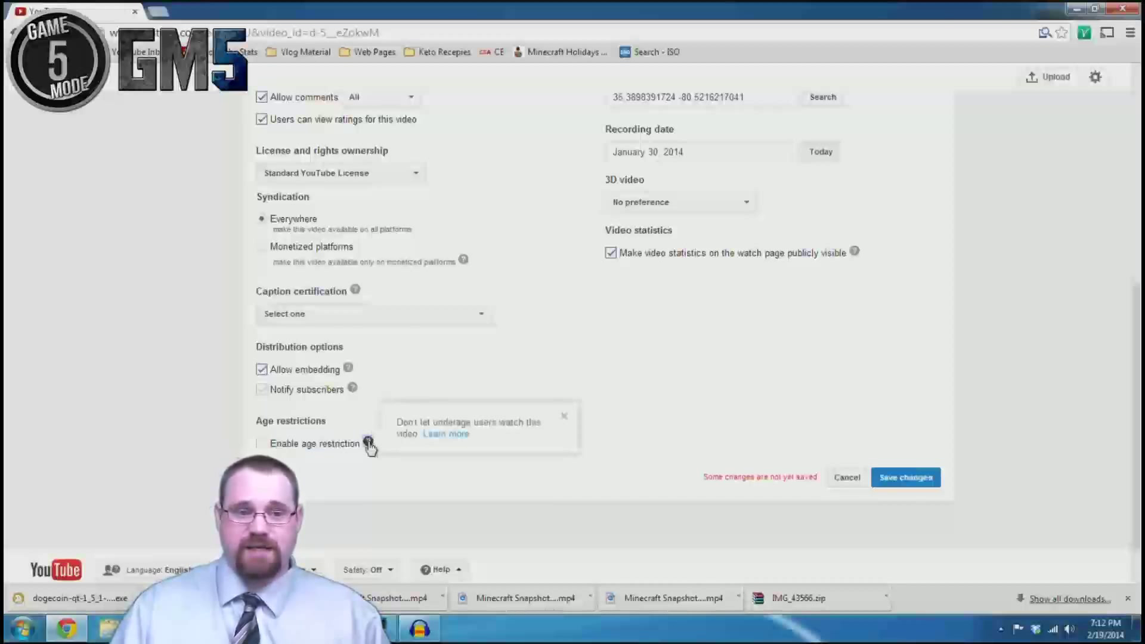
pyautogui.click(488, 400)
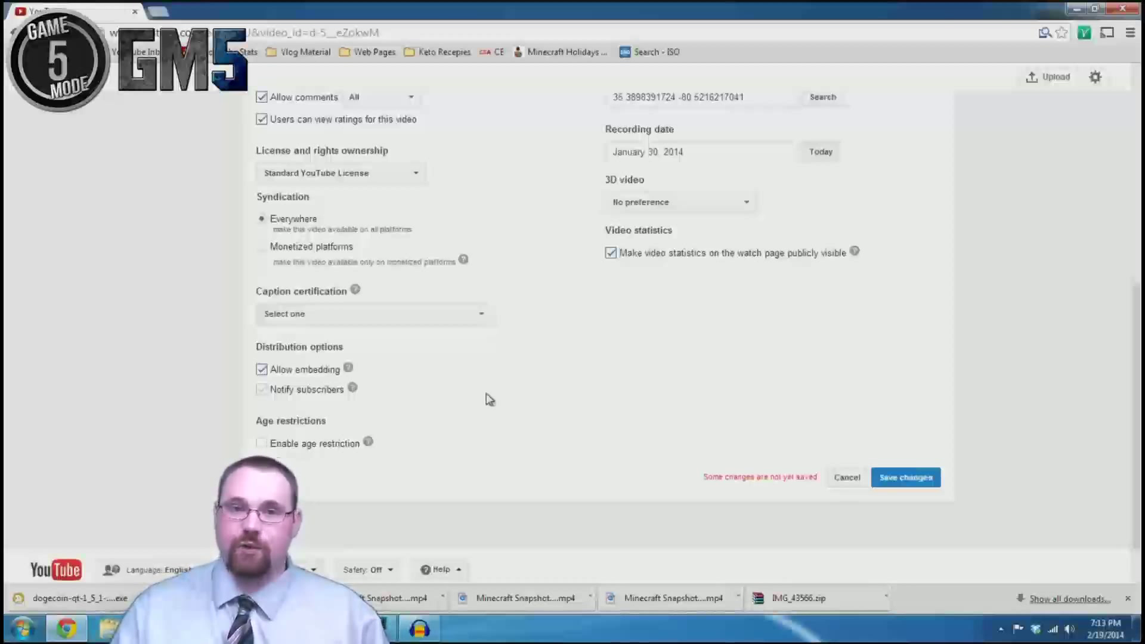
# - Examine the video location and recording date settings, opening and closing the location map
pyautogui.scroll(3, 613, 370)
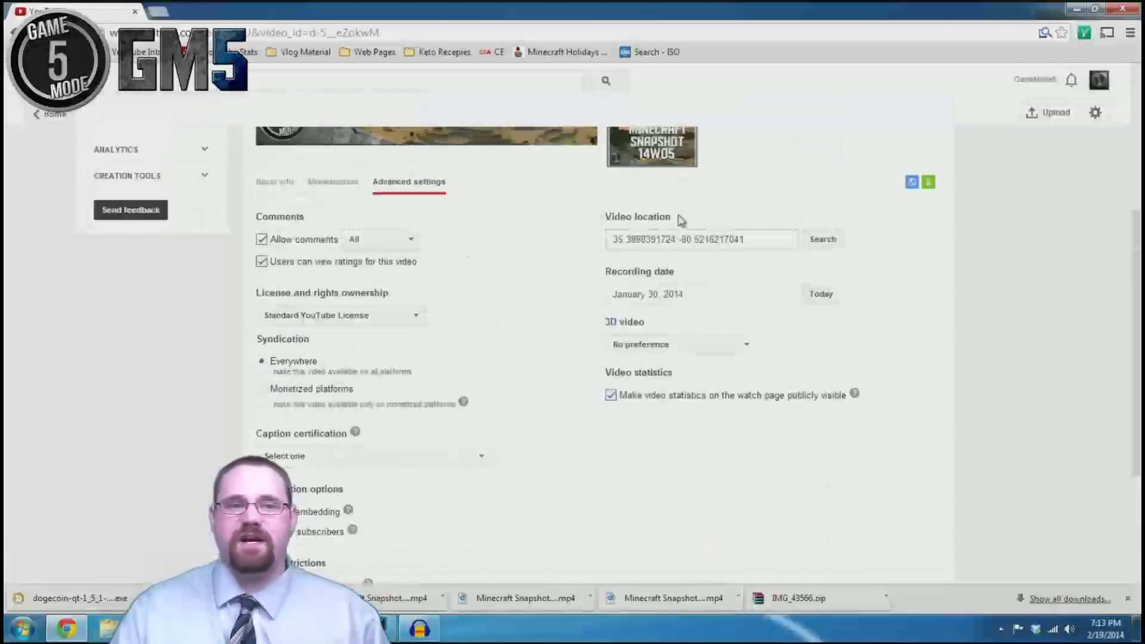
pyautogui.moveTo(681, 219); pyautogui.dragTo(620, 221)
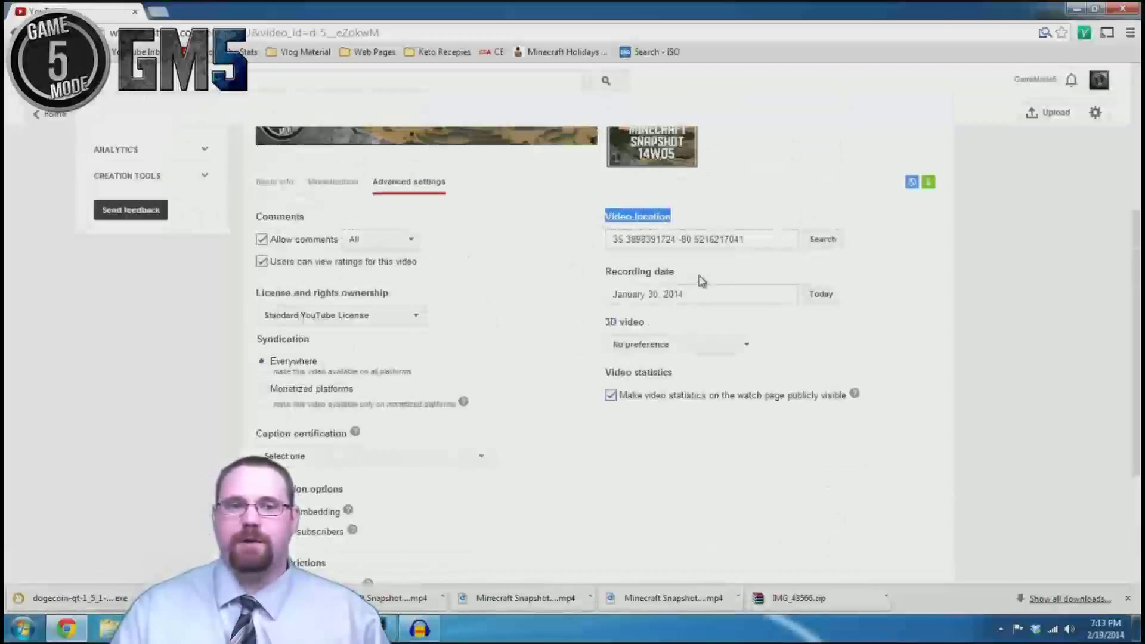
pyautogui.moveTo(680, 274); pyautogui.dragTo(605, 277)
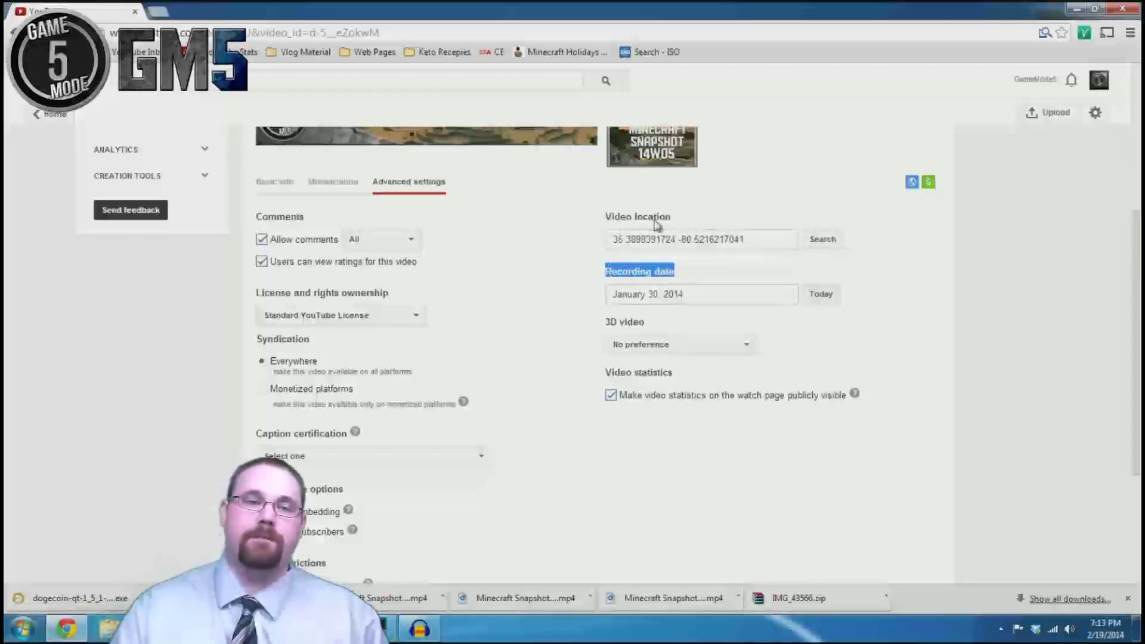
pyautogui.click(672, 225)
pyautogui.moveTo(672, 225); pyautogui.dragTo(609, 239)
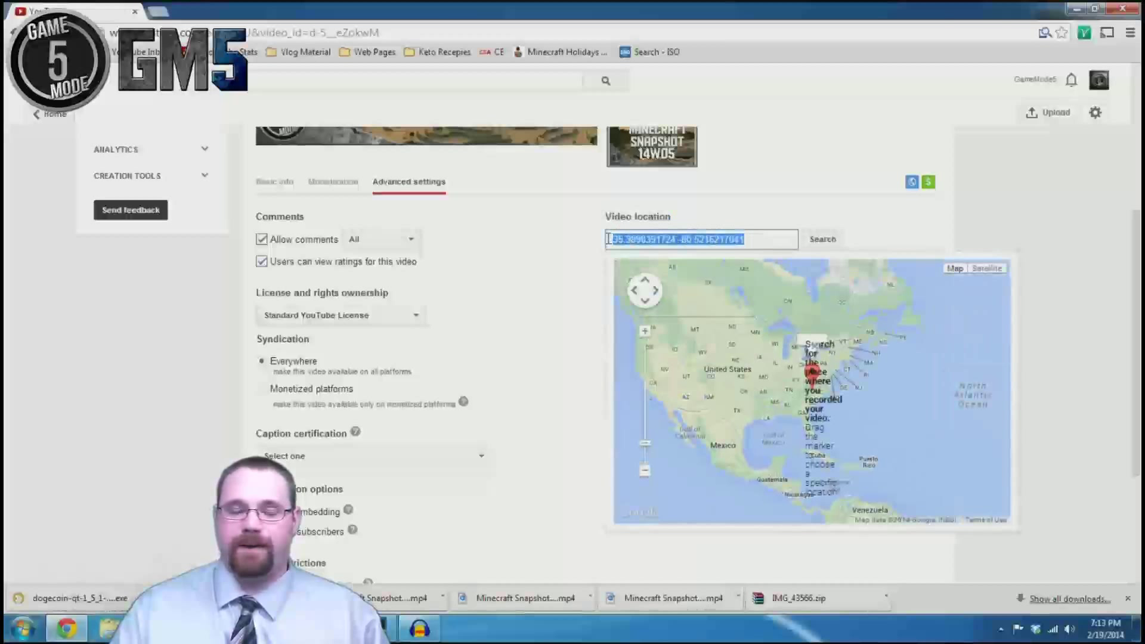
pyautogui.click(562, 249)
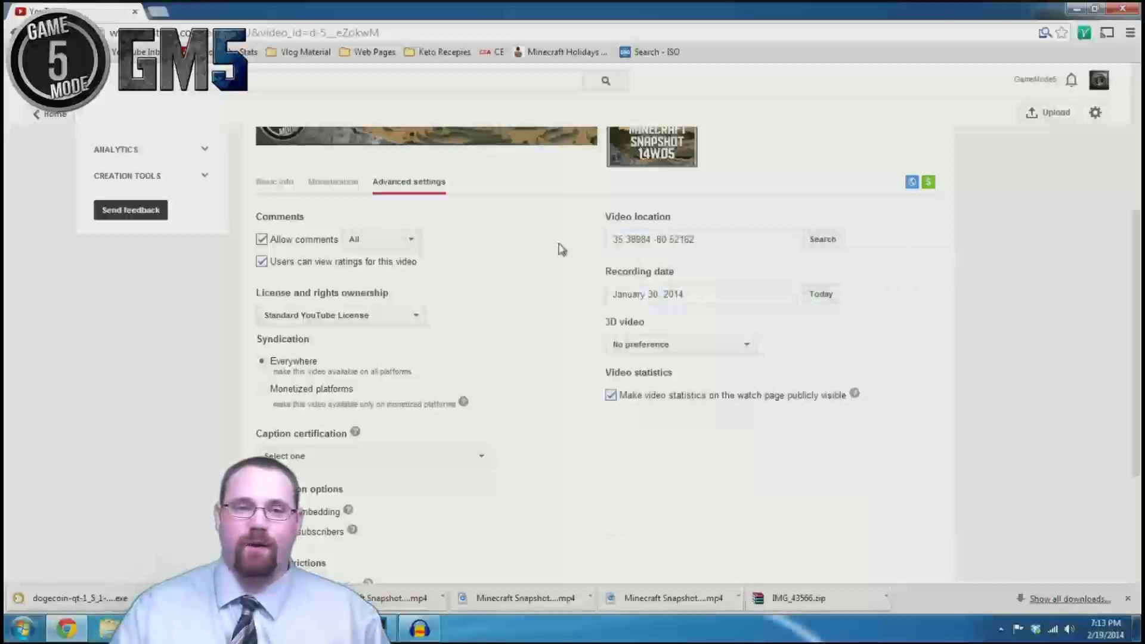
# - Reopen the video location map, inspect the area around the marker at close range, and close it
pyautogui.click(702, 242)
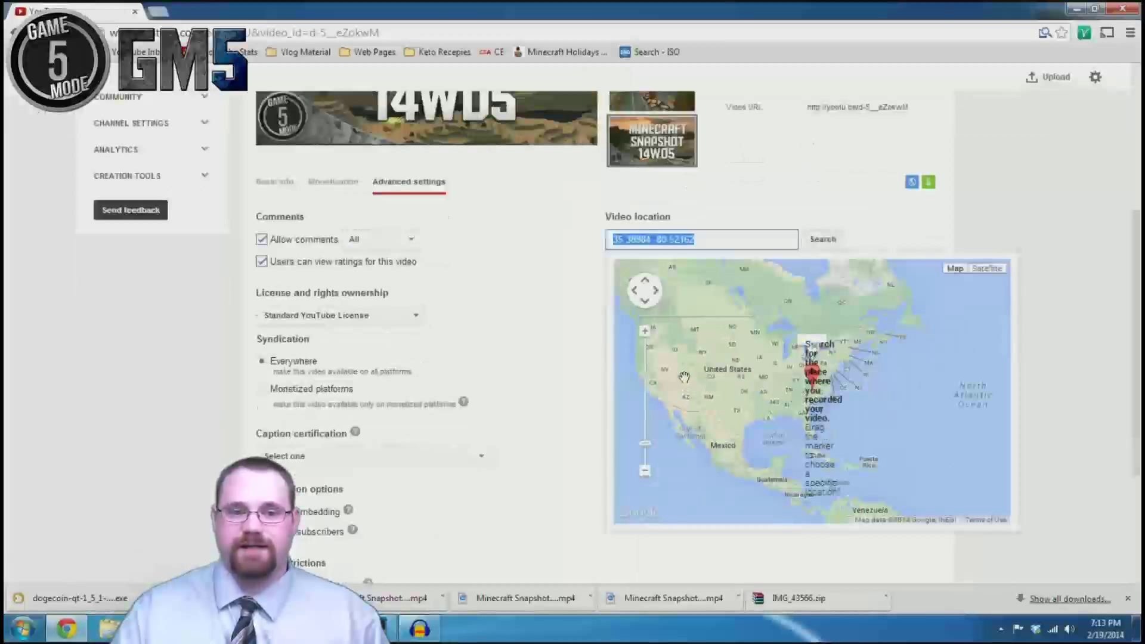
pyautogui.click(644, 335)
pyautogui.click(645, 335)
pyautogui.click(644, 335)
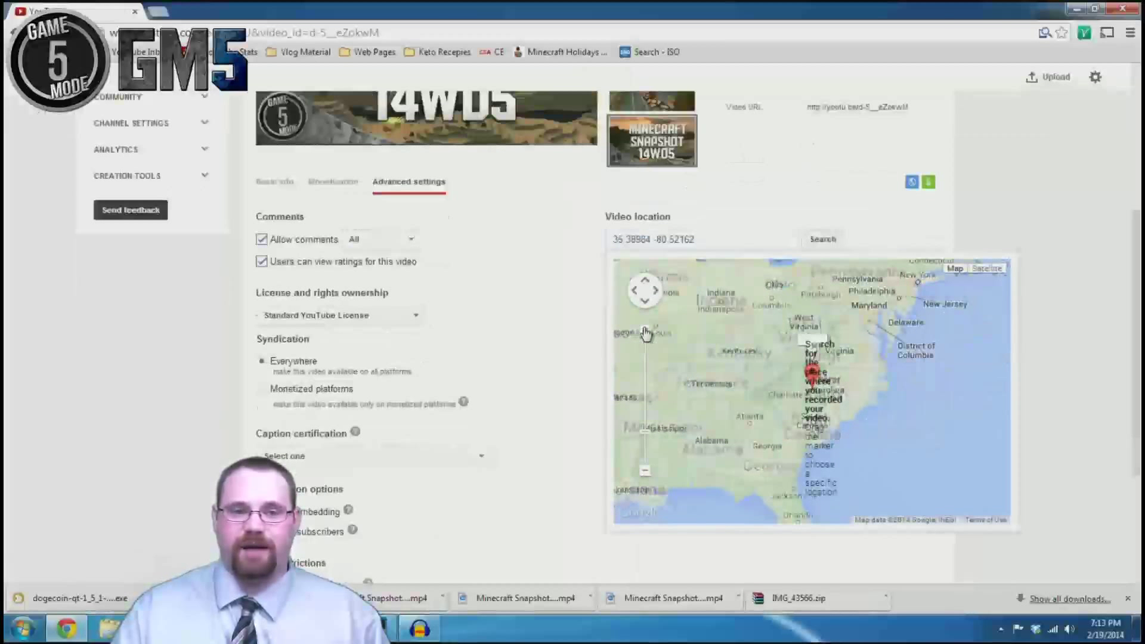
pyautogui.click(645, 334)
pyautogui.click(645, 335)
pyautogui.click(645, 335)
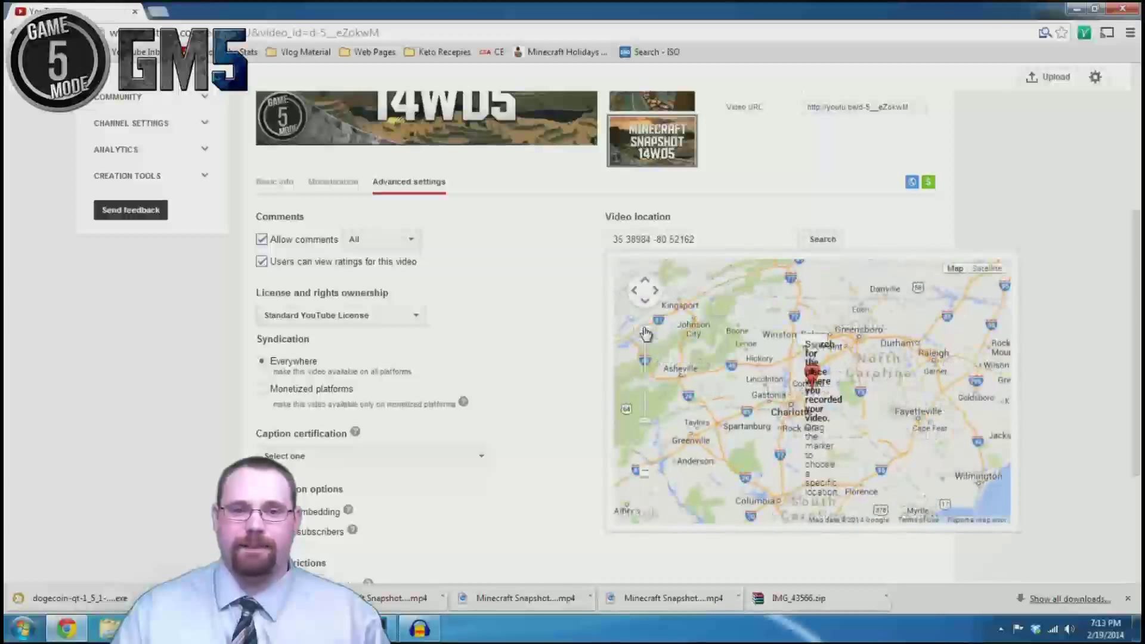
pyautogui.click(645, 334)
pyautogui.click(645, 335)
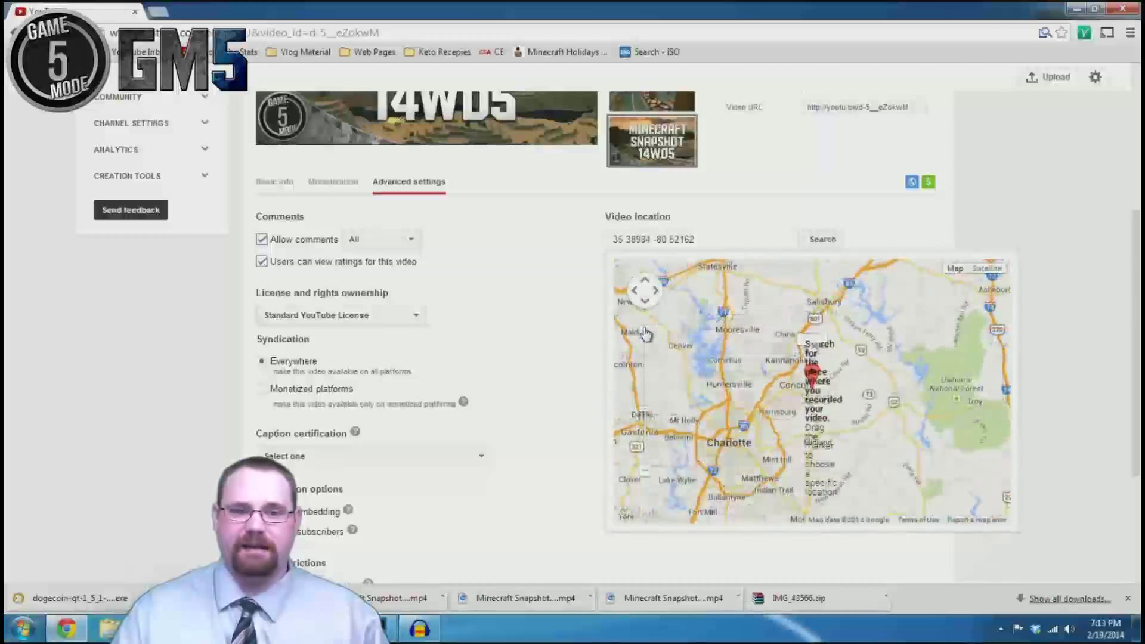
pyautogui.click(645, 335)
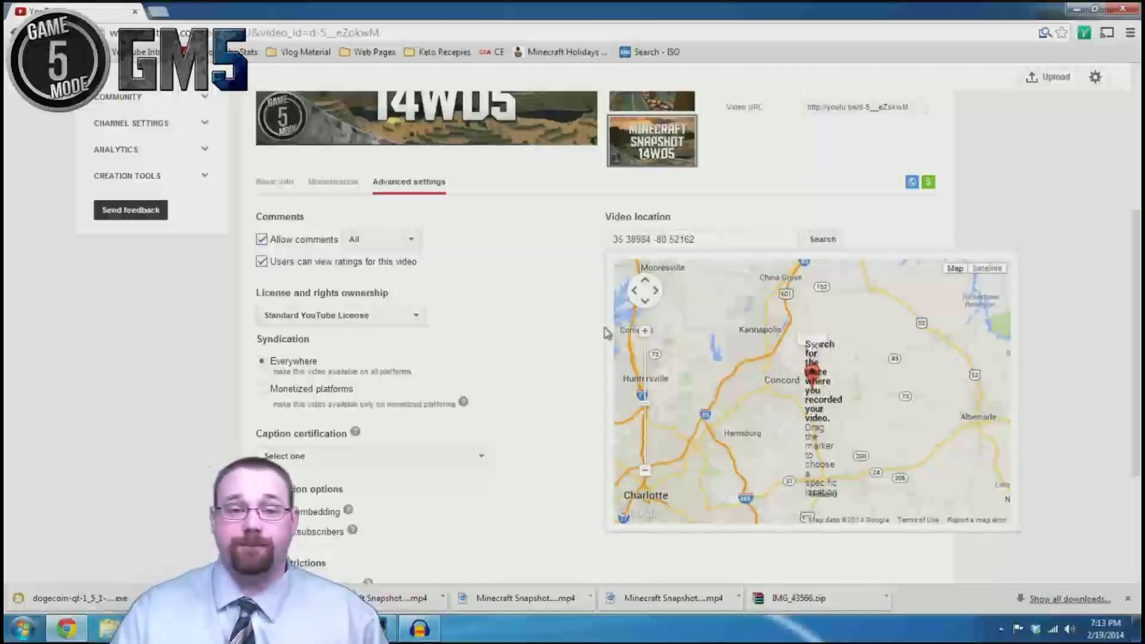
pyautogui.click(563, 311)
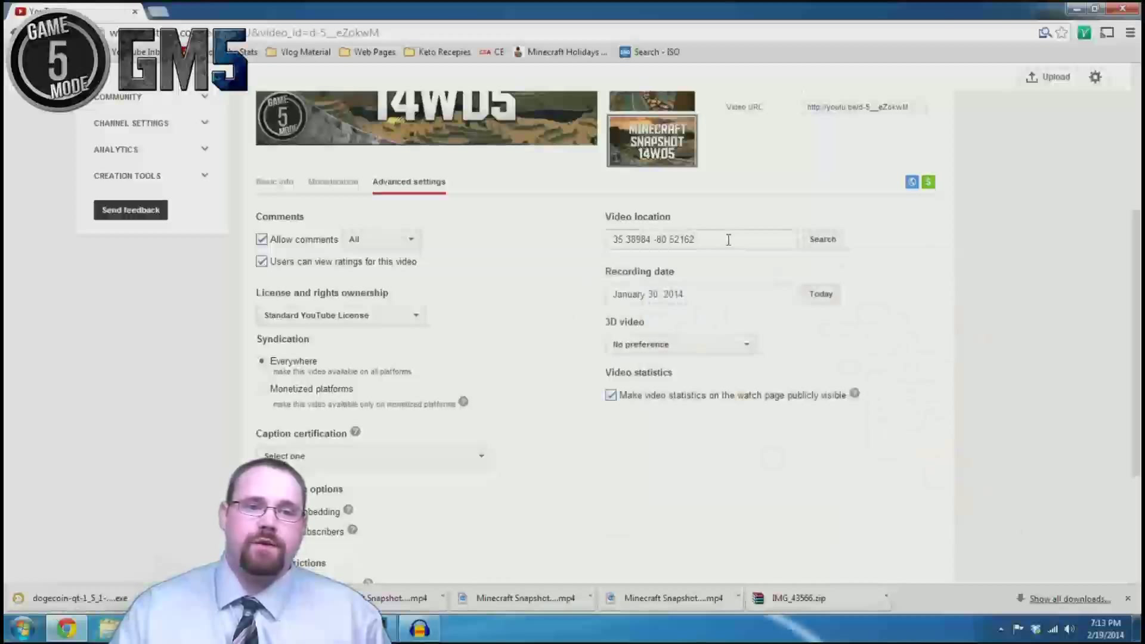
# - Search for ZIP code 35806 as the video location and view its surroundings on the map
pyautogui.moveTo(728, 239); pyautogui.dragTo(503, 238)
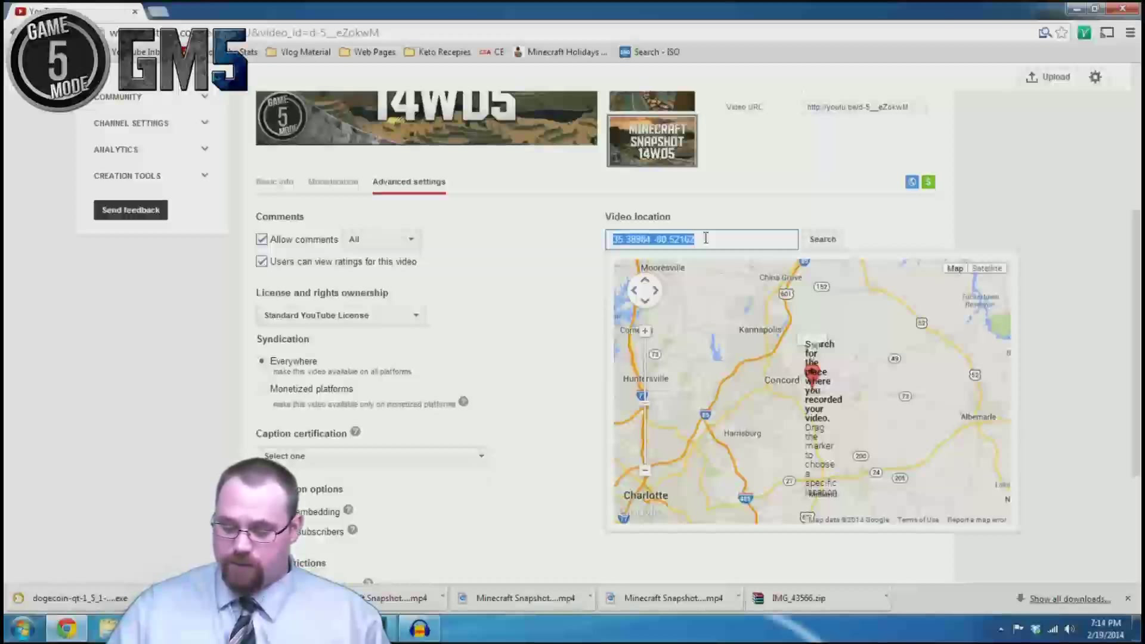
pyautogui.write('35806')
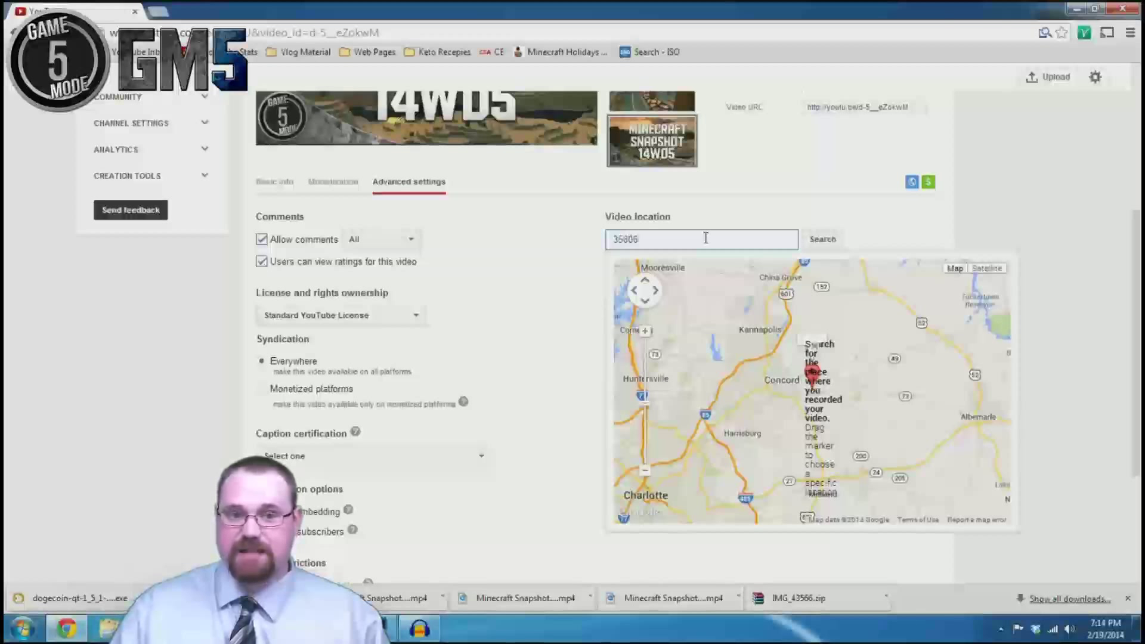
pyautogui.click(818, 241)
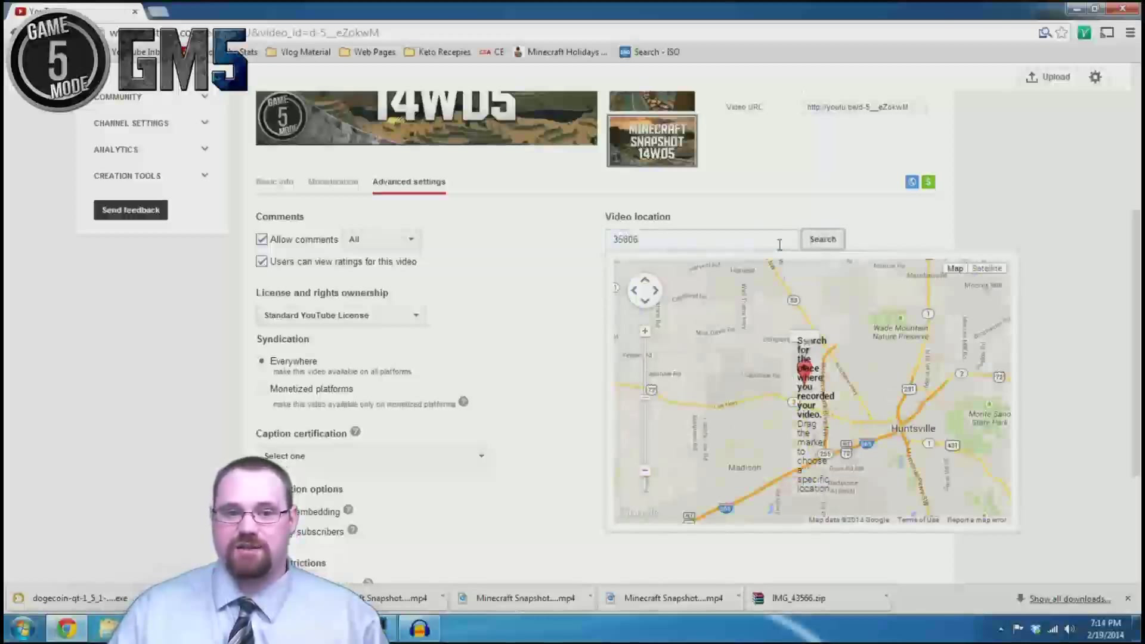
pyautogui.scroll(-1, 842, 379)
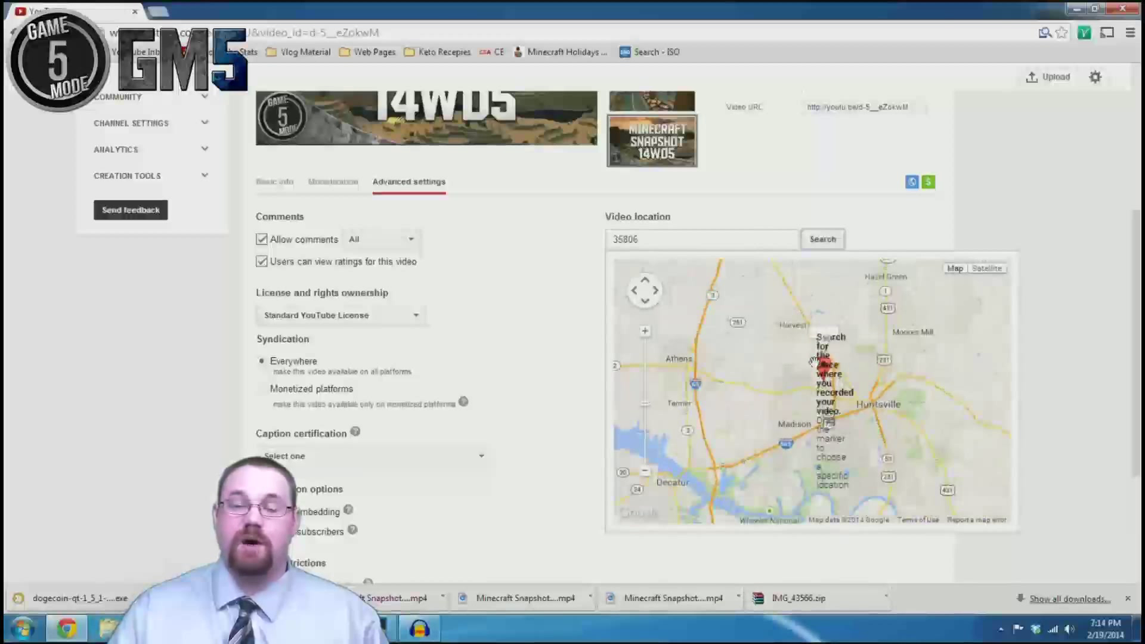
# - Replace the video location with ZIP code 28147 and inspect the area on the map
pyautogui.doubleClick(644, 240)
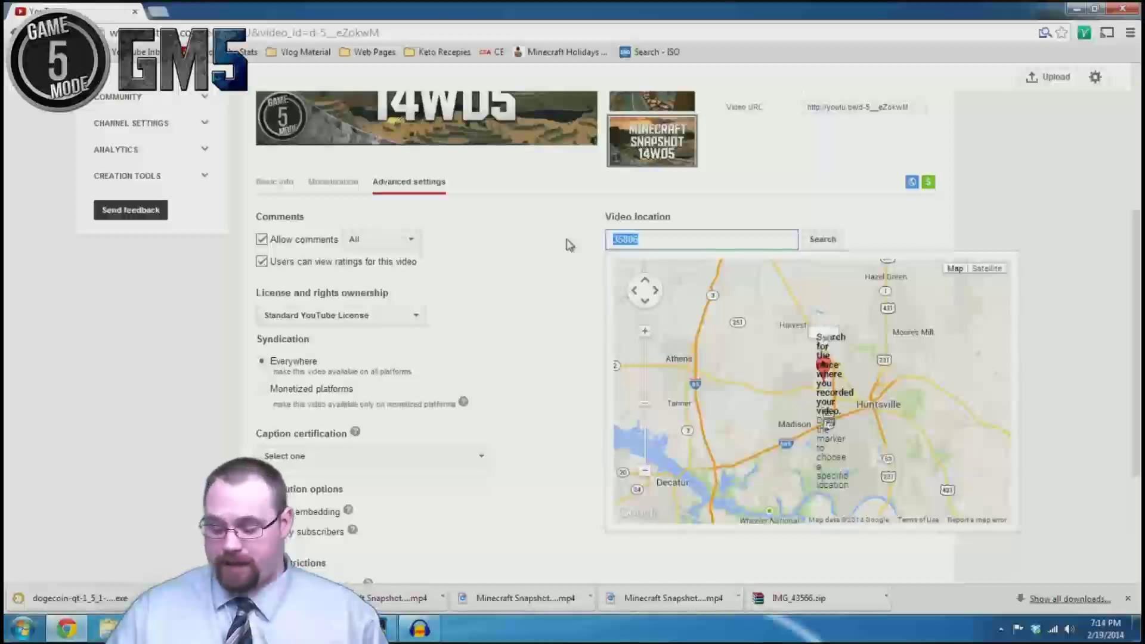
pyautogui.write('280')
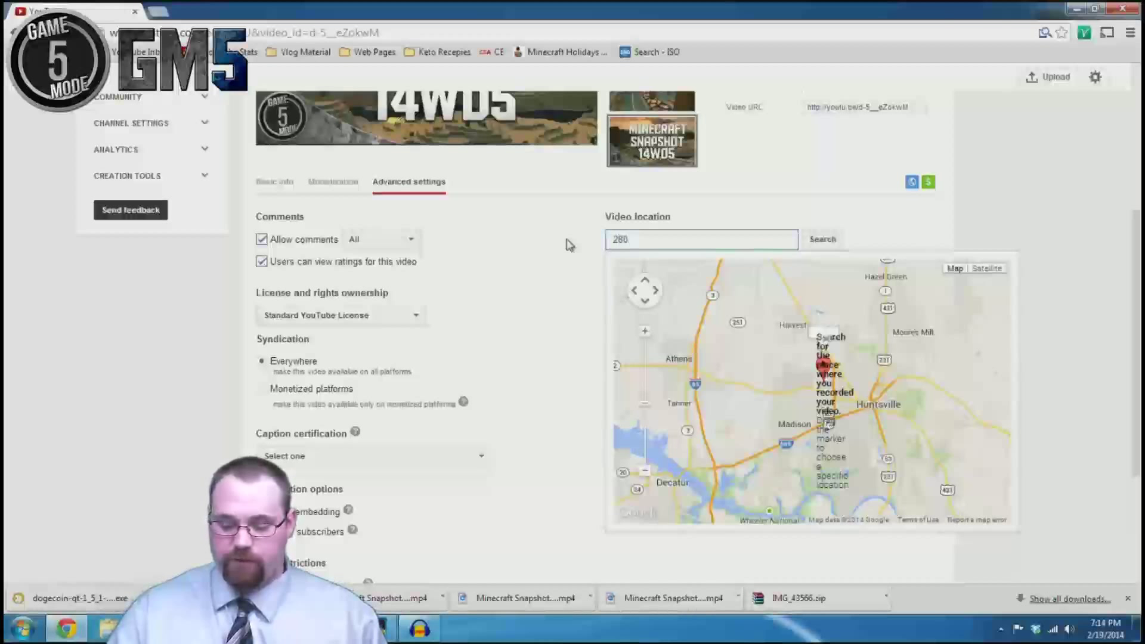
pyautogui.press('BackSpace')
pyautogui.write('147')
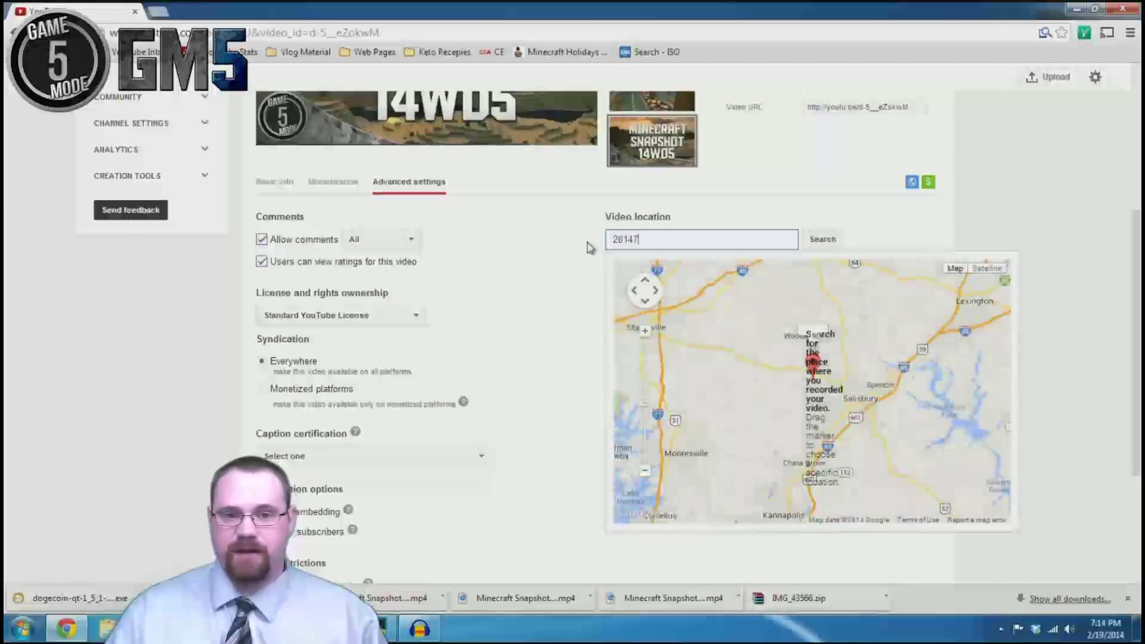
pyautogui.scroll(3, 798, 359)
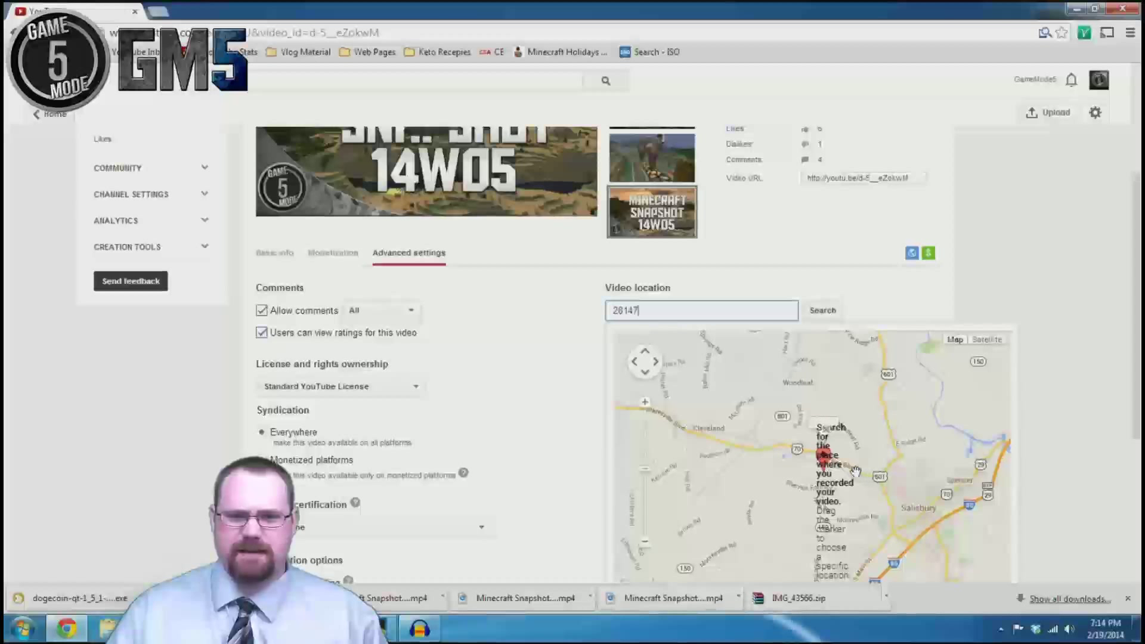
pyautogui.scroll(1, 852, 468)
pyautogui.scroll(-2, 829, 470)
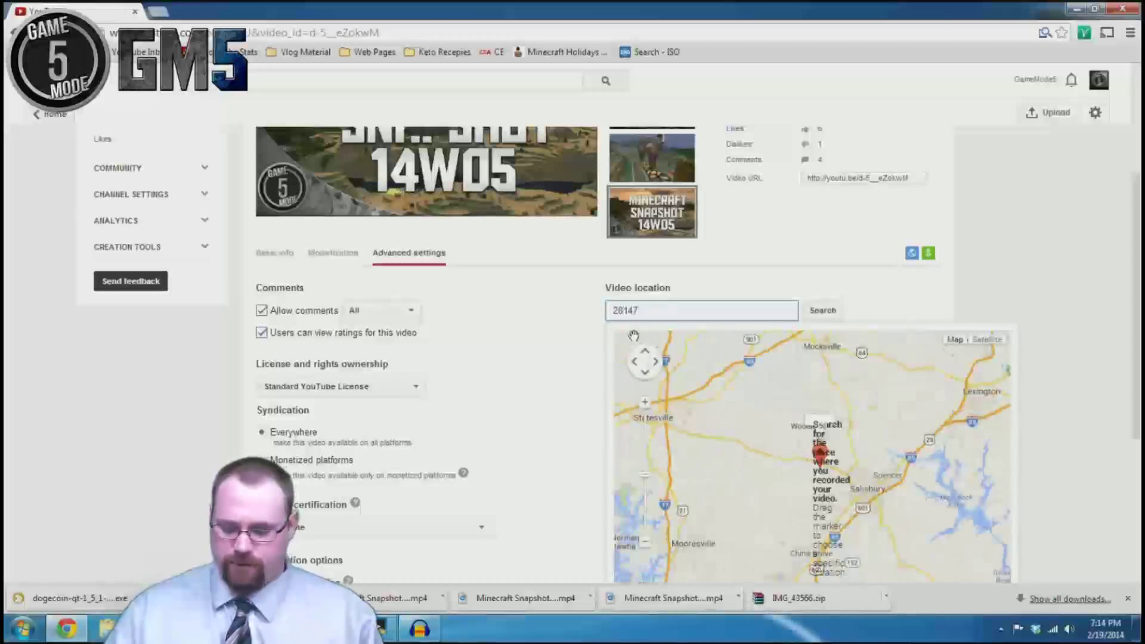
# - Change the video location to ZIP code 29147 and show the wider area around its marker
pyautogui.press('BackSpace')
pyautogui.write('9')
pyautogui.press('Return')
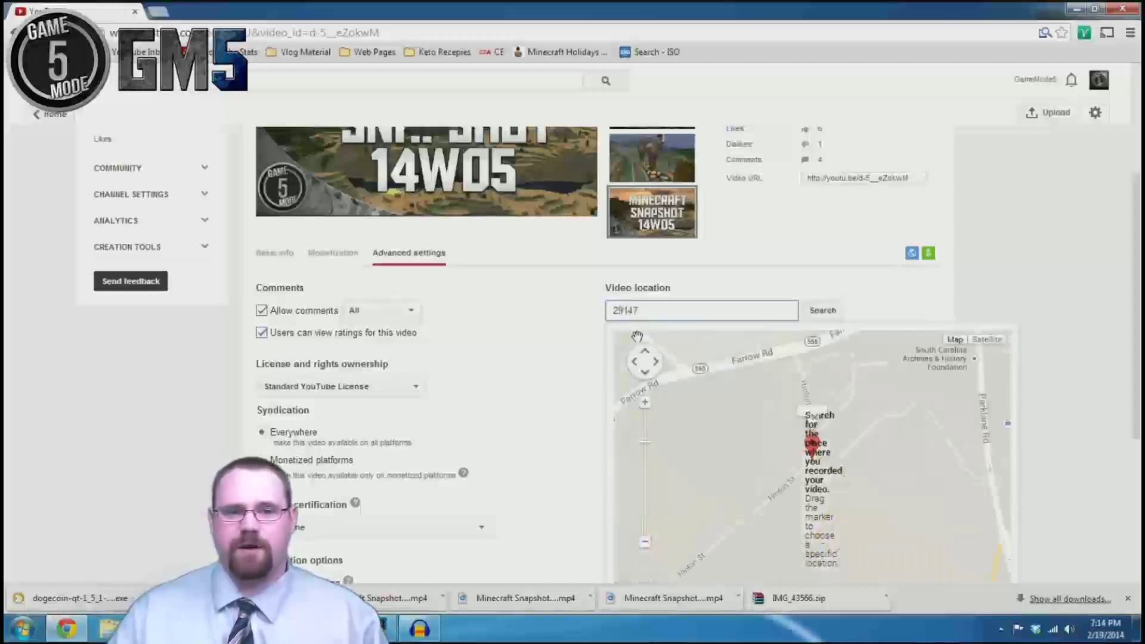
pyautogui.scroll(-1, 765, 438)
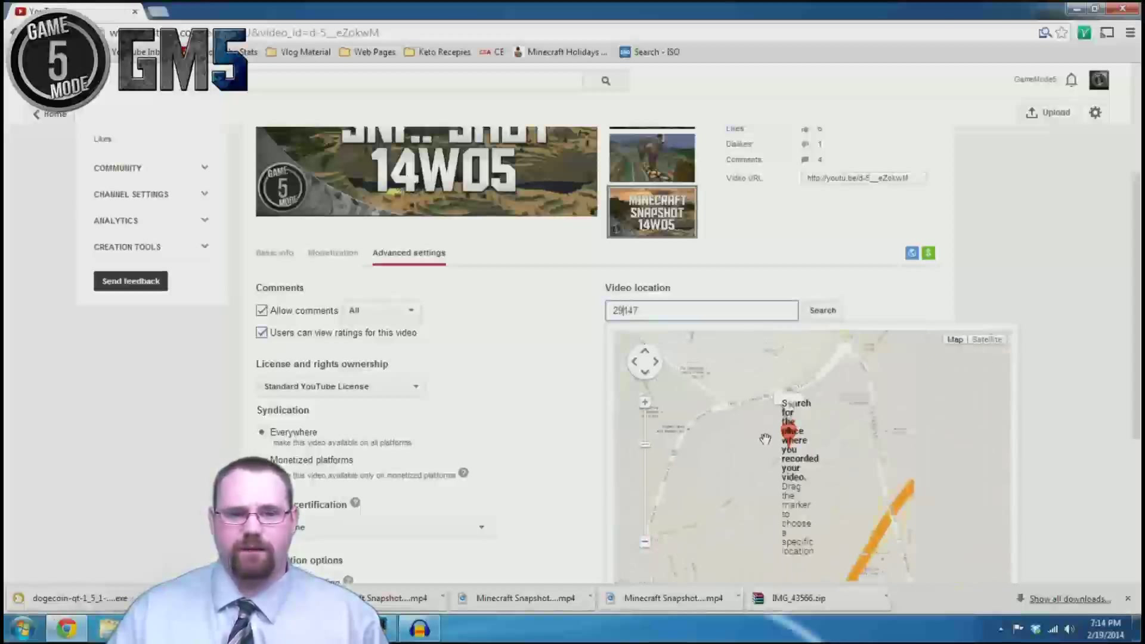
pyautogui.scroll(-1, 765, 439)
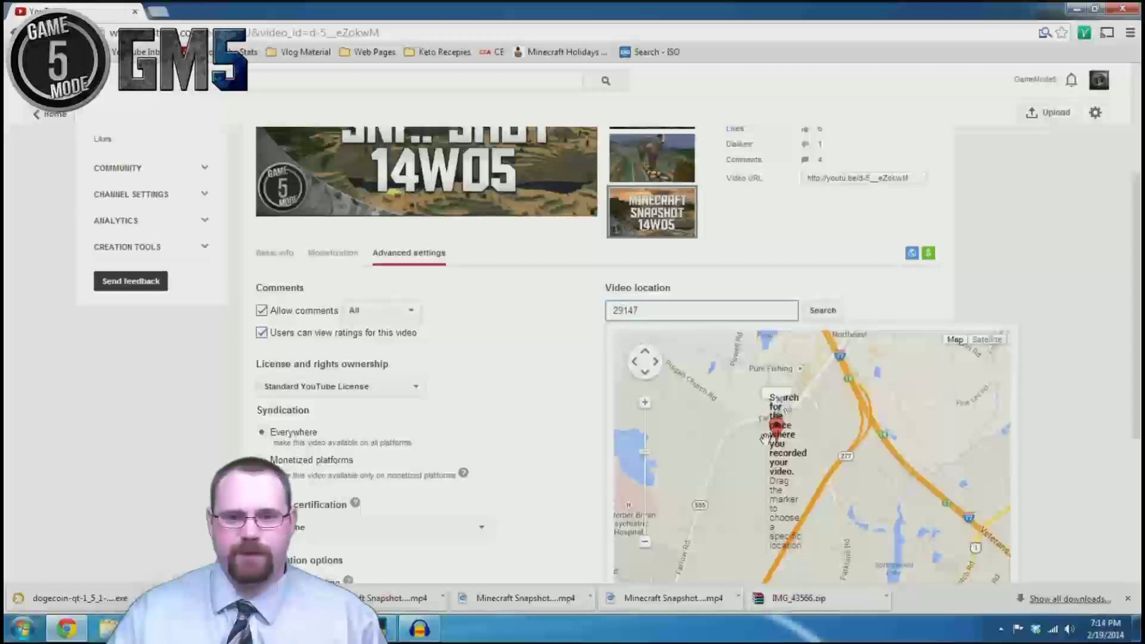
pyautogui.scroll(-1, 764, 440)
pyautogui.scroll(-2, 765, 440)
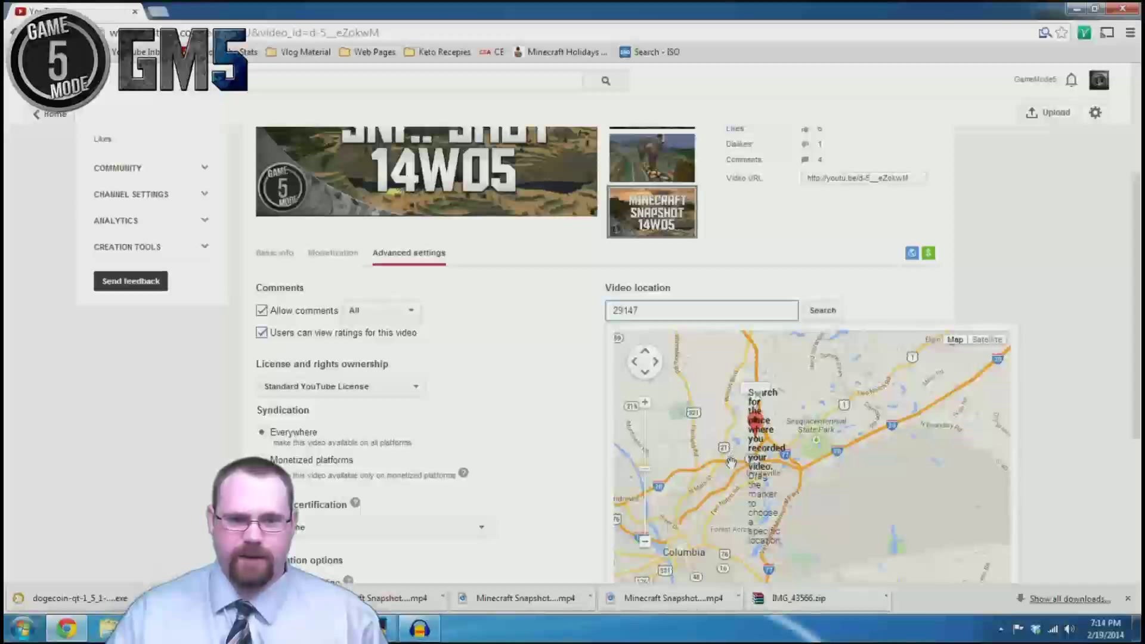
# - Shift the location map toward Columbia, close it, and replace the video location with ZIP code 28025
pyautogui.moveTo(735, 458); pyautogui.dragTo(744, 395)
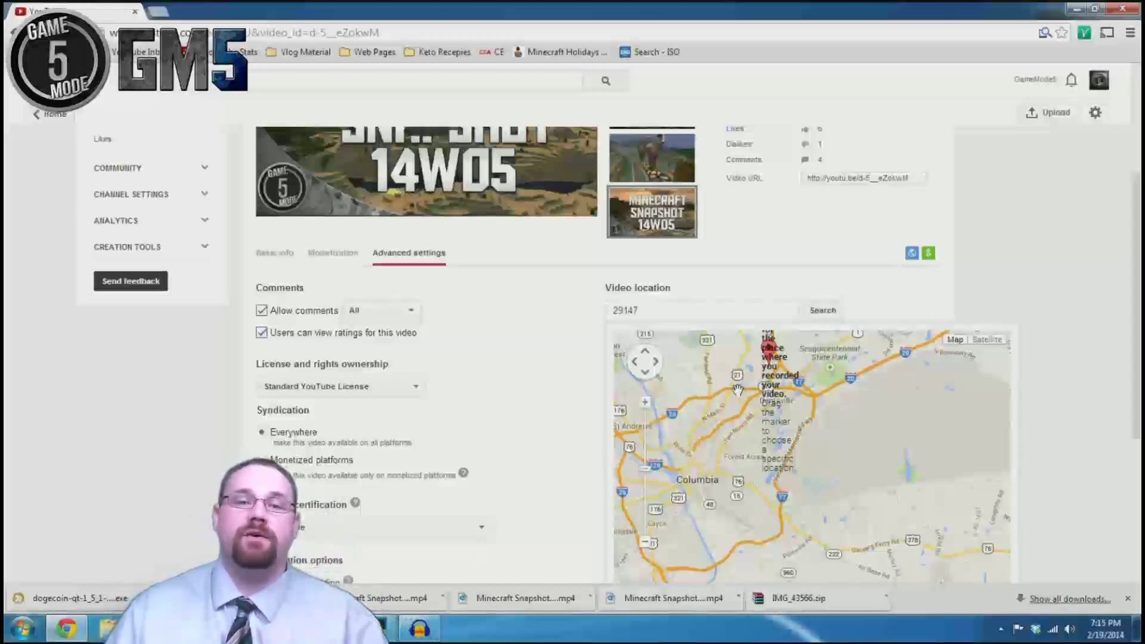
pyautogui.click(560, 313)
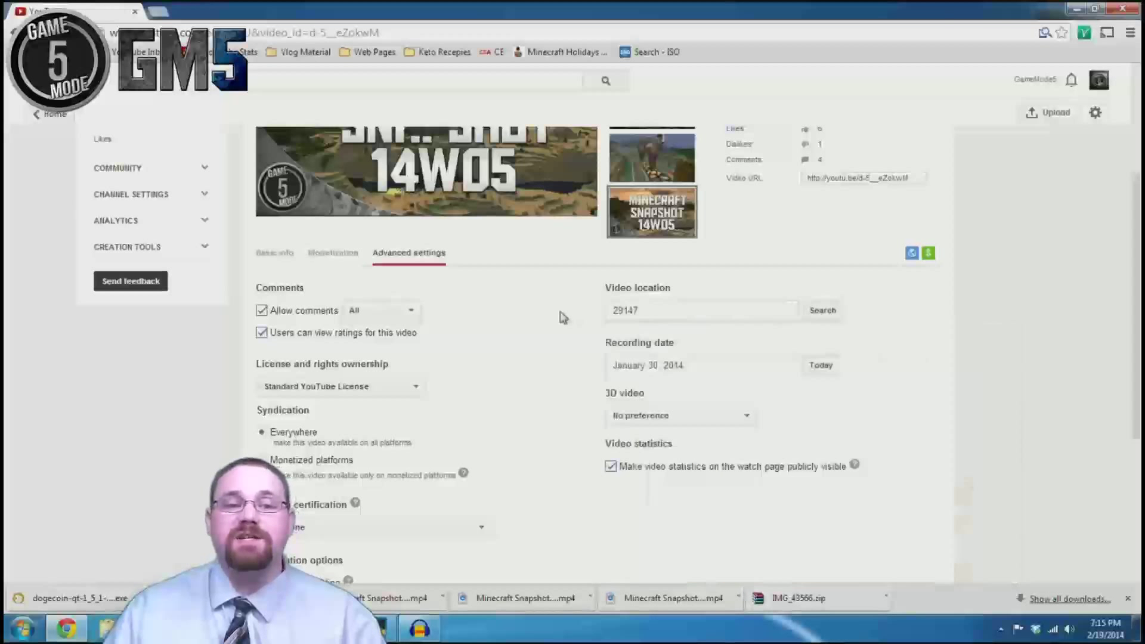
pyautogui.click(640, 308)
pyautogui.write('28025')
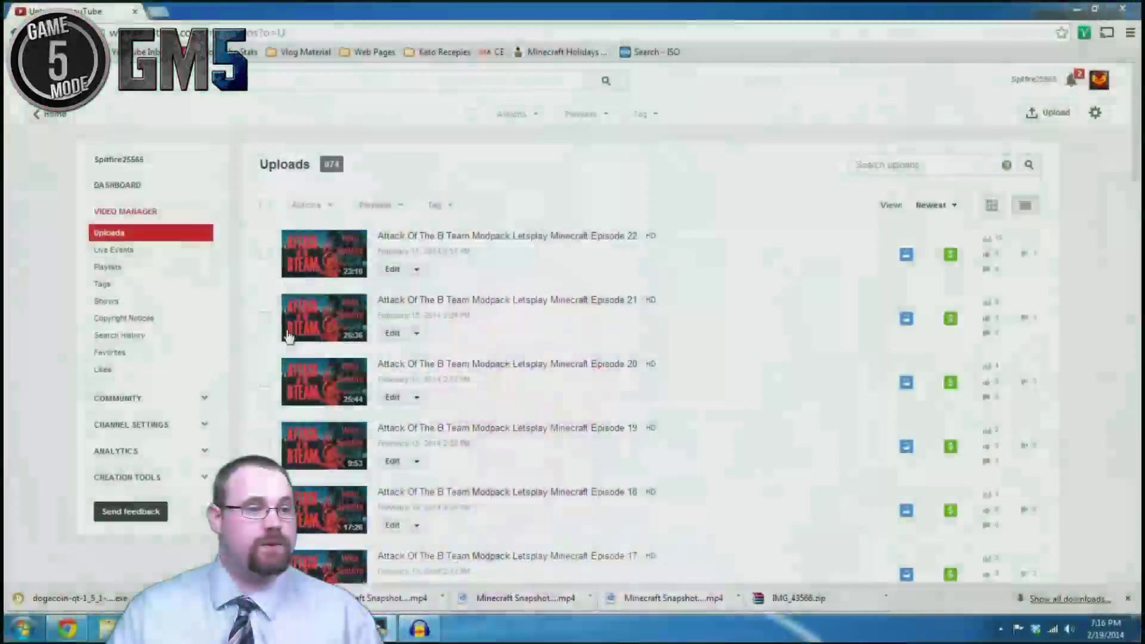
# - Open the channel's analytics and review the Playback locations report for the last 30 days
pyautogui.click(128, 449)
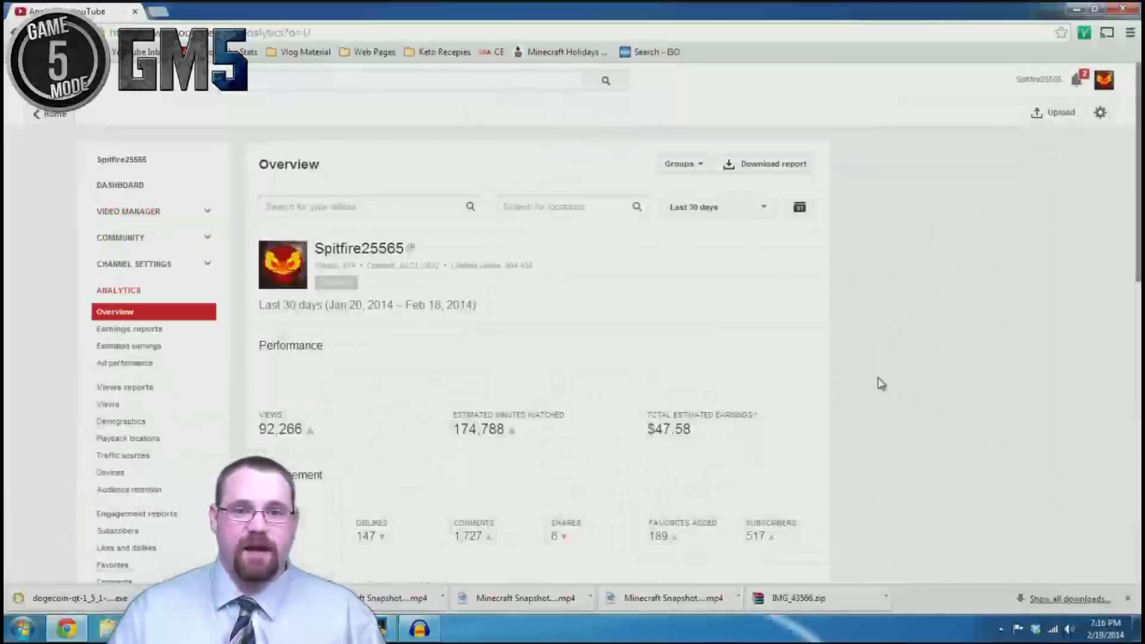
pyautogui.scroll(-1, 881, 383)
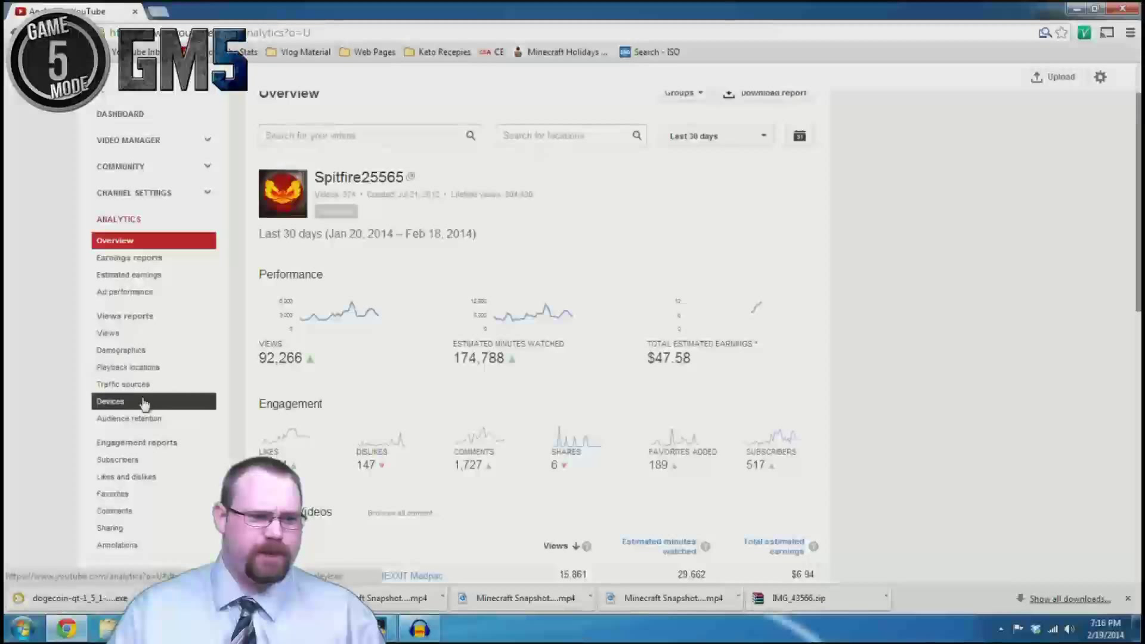
pyautogui.click(146, 369)
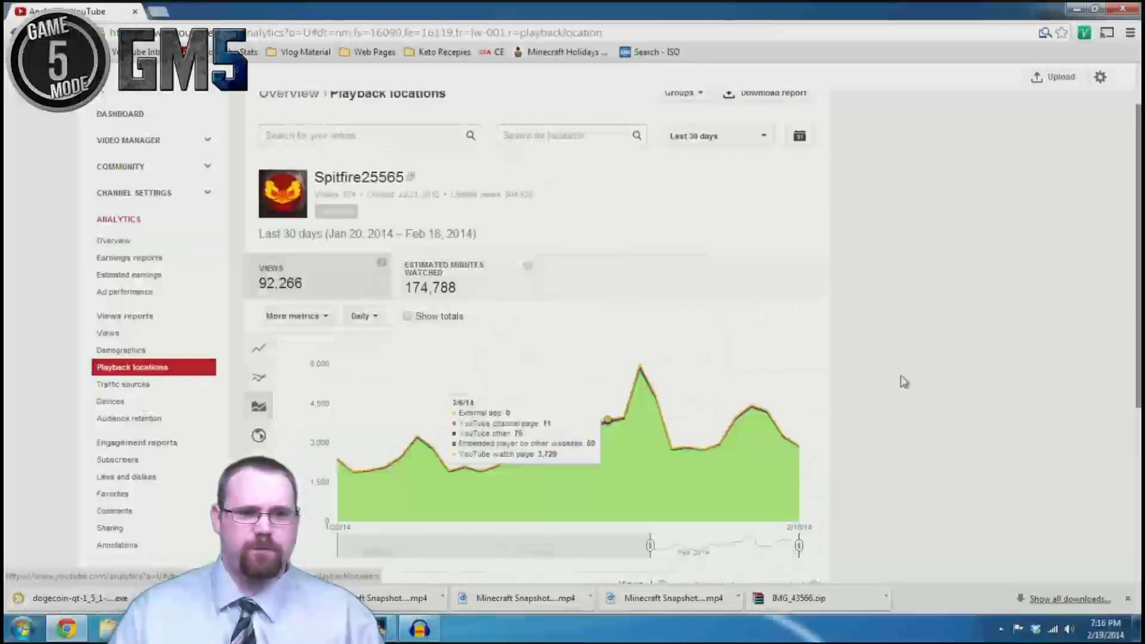
pyautogui.scroll(-3, 904, 382)
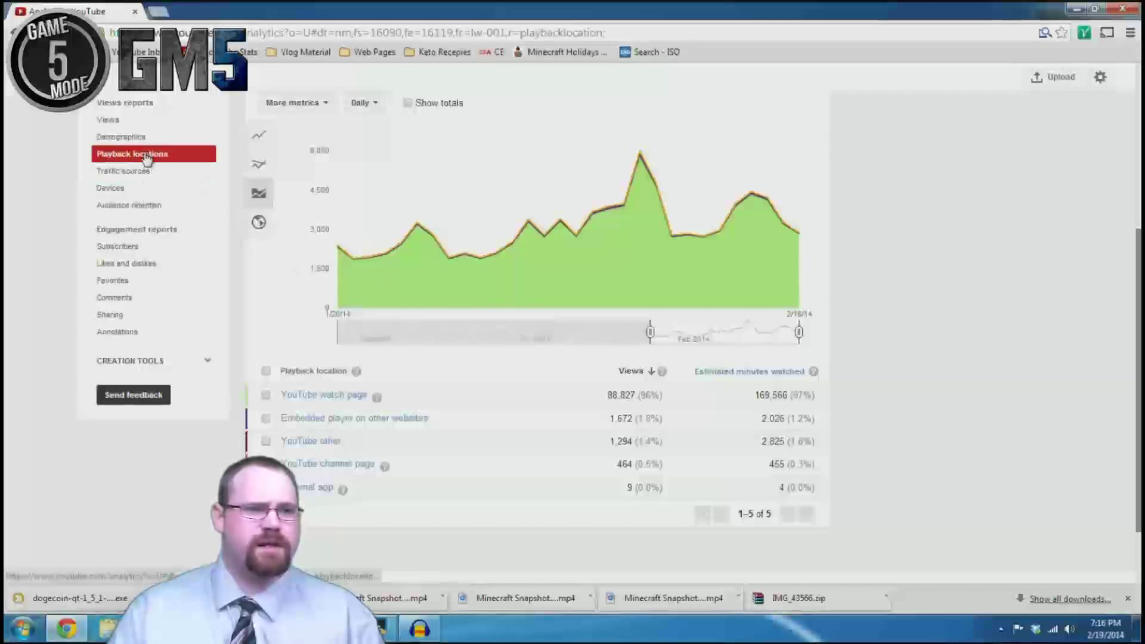
pyautogui.scroll(1, 146, 215)
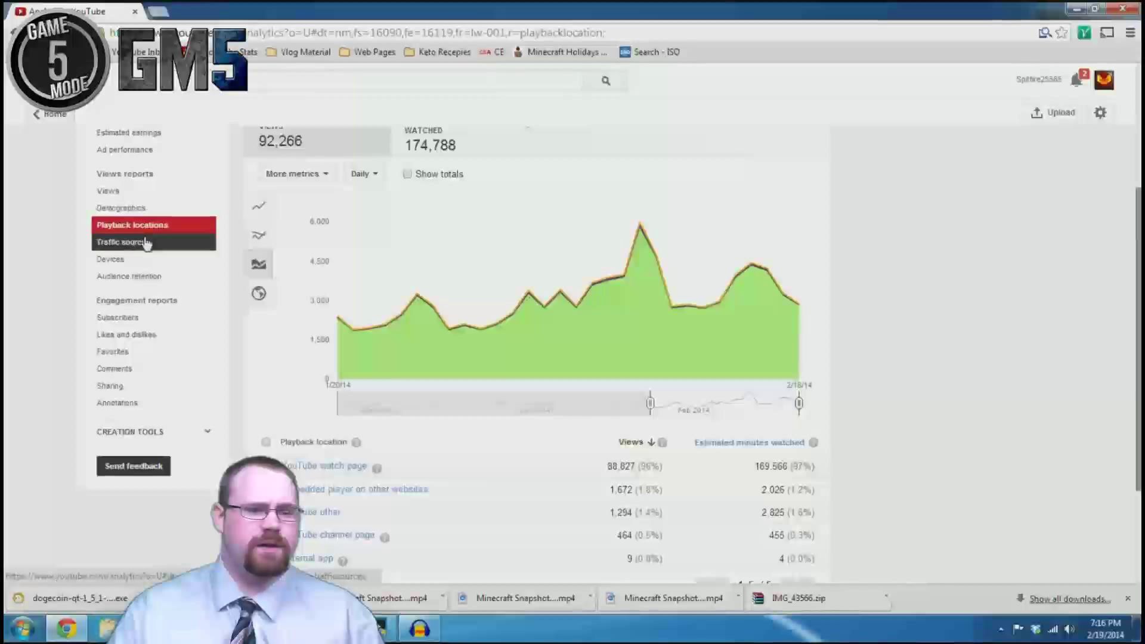
# - Show the playback locations as a map, narrow it to the United States, and inspect the views for North Carolina, Texas and California
pyautogui.click(259, 294)
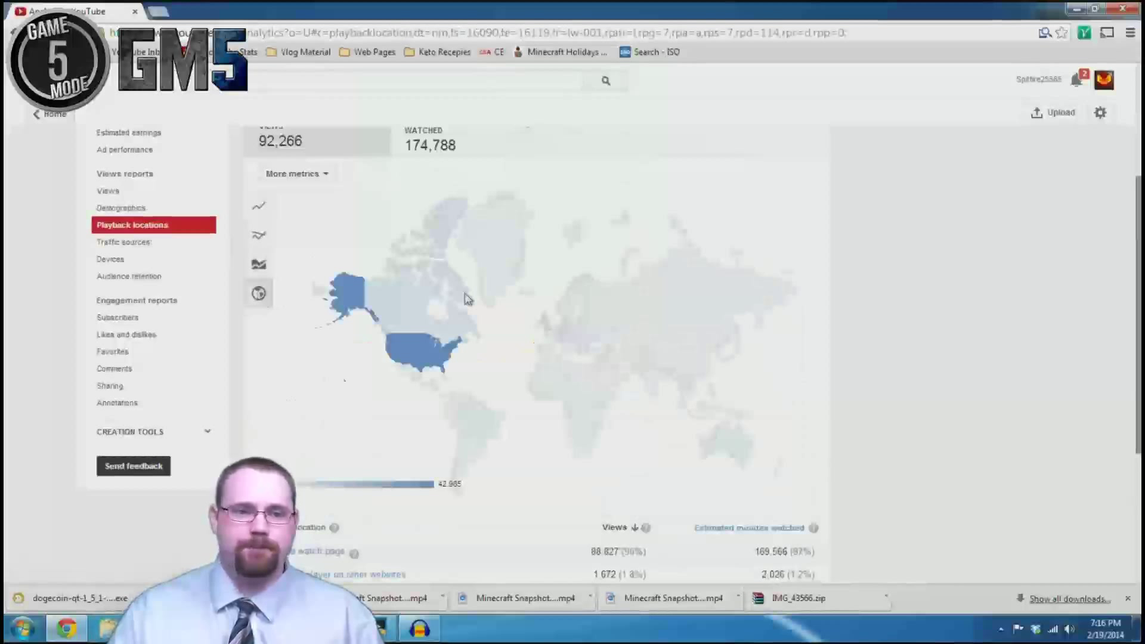
pyautogui.click(426, 356)
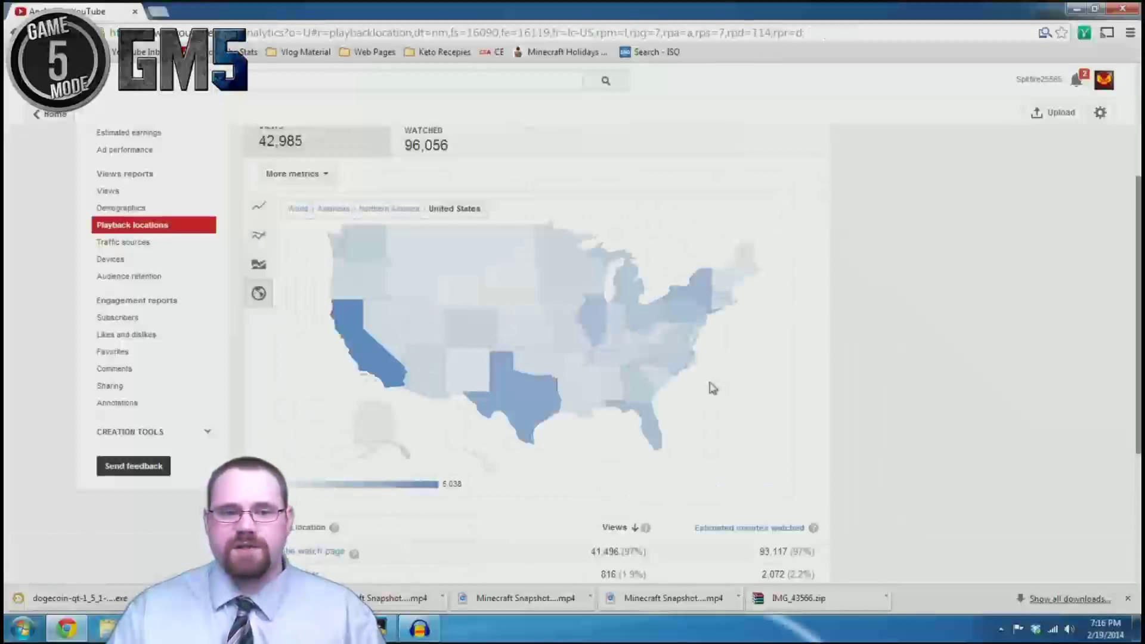
pyautogui.moveTo(672, 371)
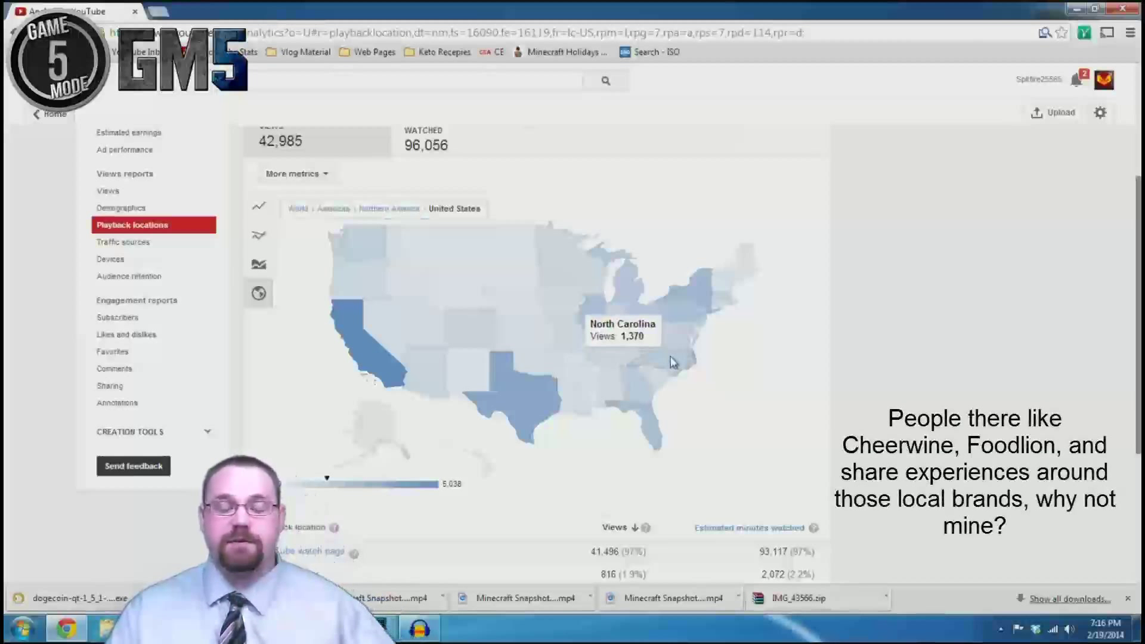
pyautogui.moveTo(523, 382)
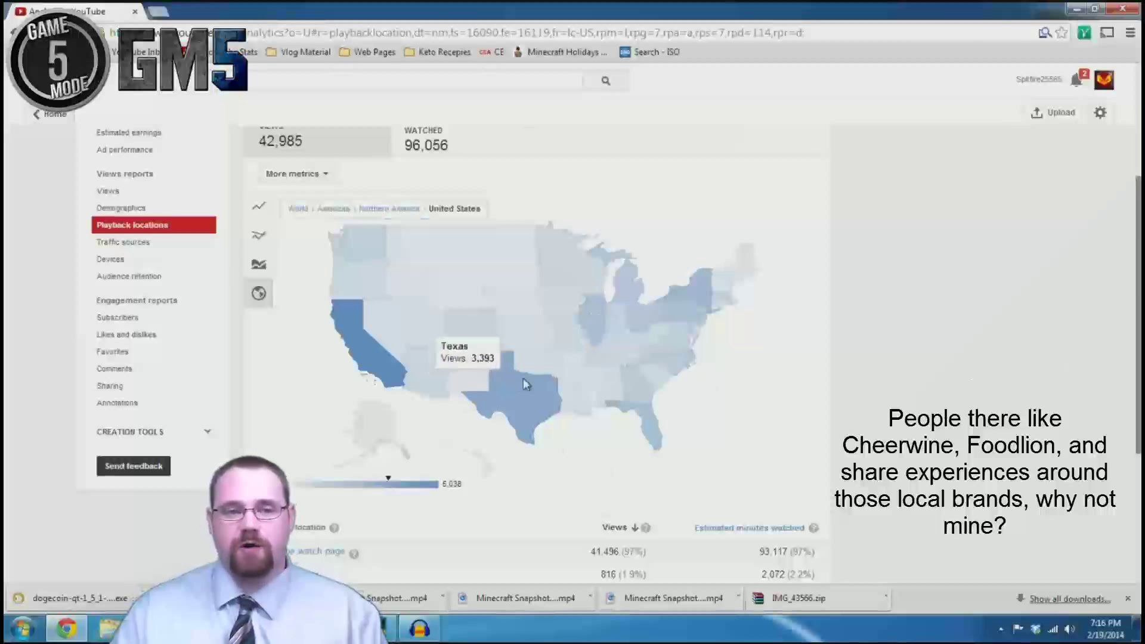
pyautogui.moveTo(363, 367)
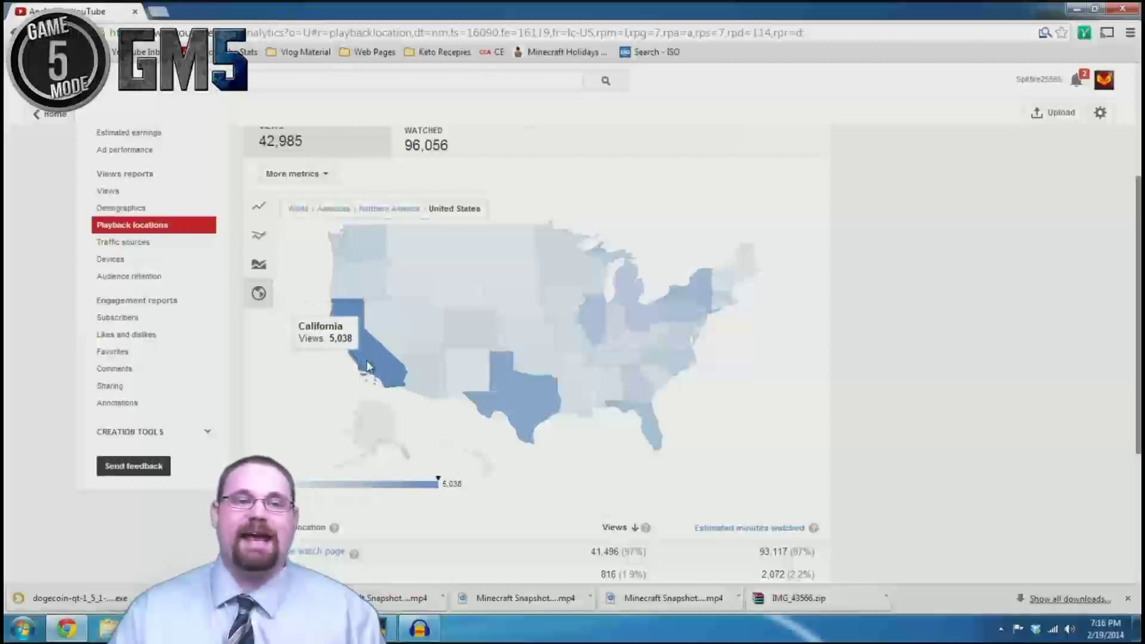
pyautogui.moveTo(531, 430)
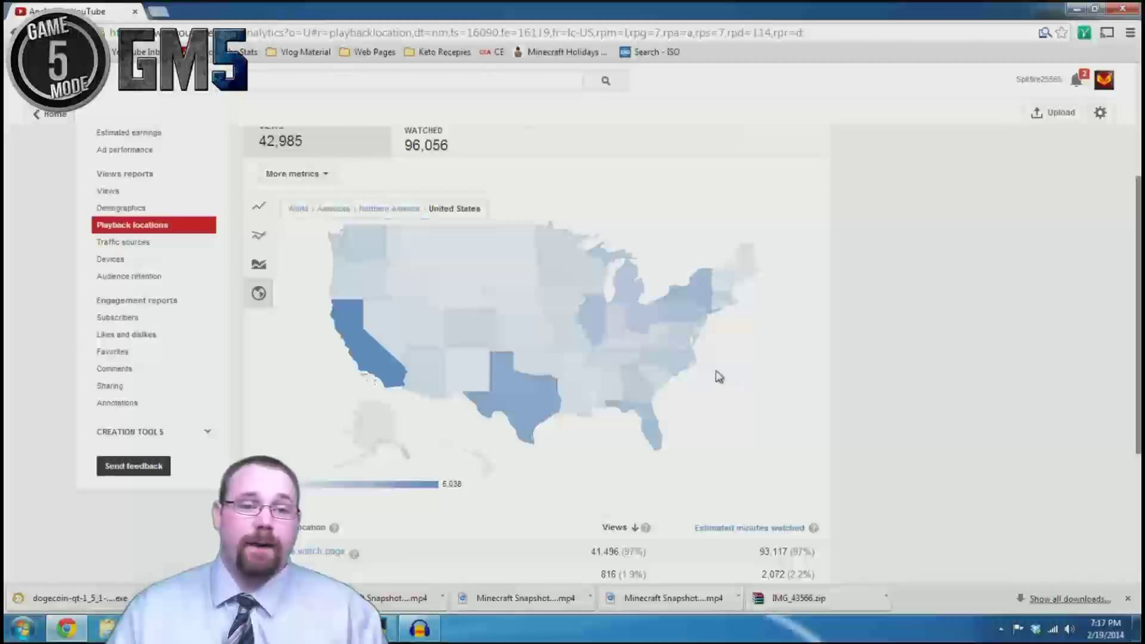
# - Narrow the playback locations map to North Carolina and review the state's viewing figures
pyautogui.click(673, 365)
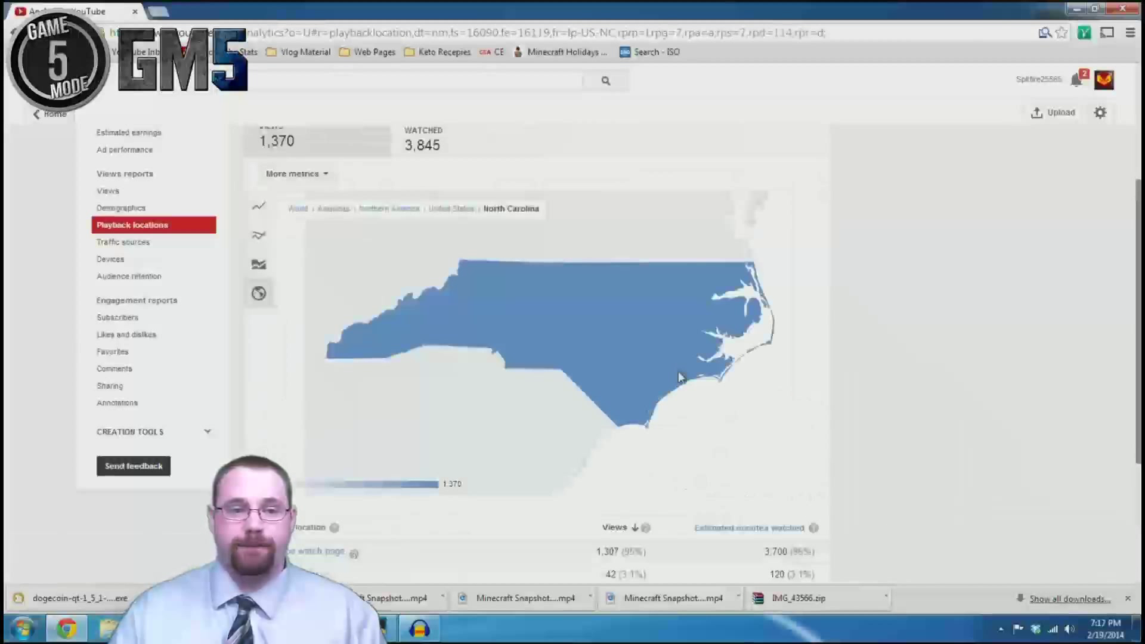
pyautogui.scroll(-1, 781, 421)
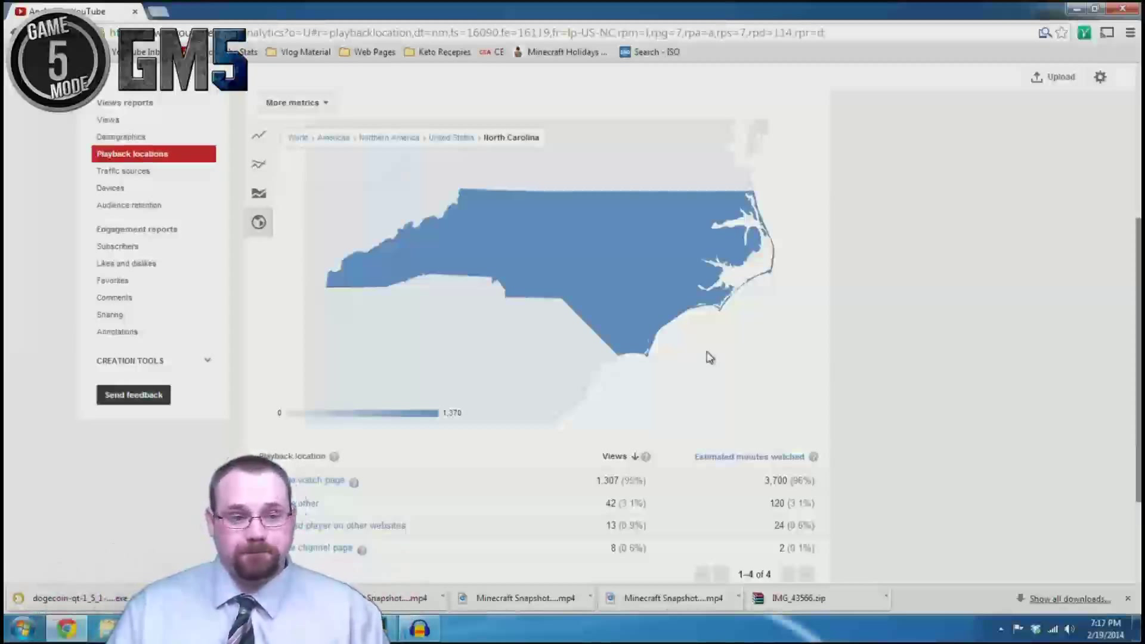
pyautogui.scroll(4, 831, 283)
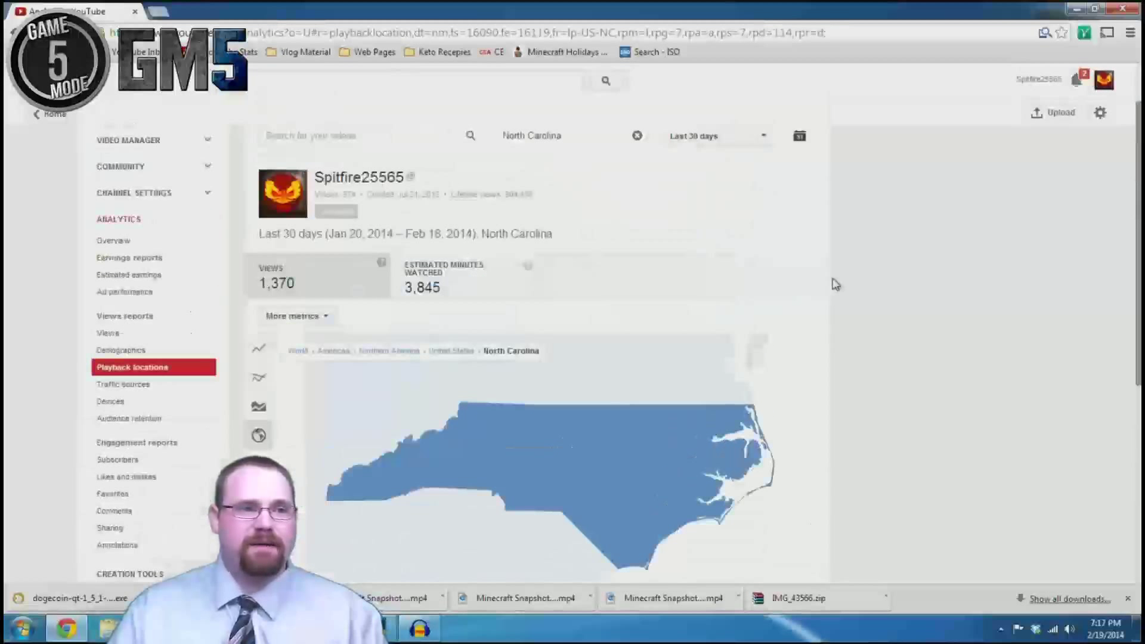
pyautogui.scroll(1, 172, 178)
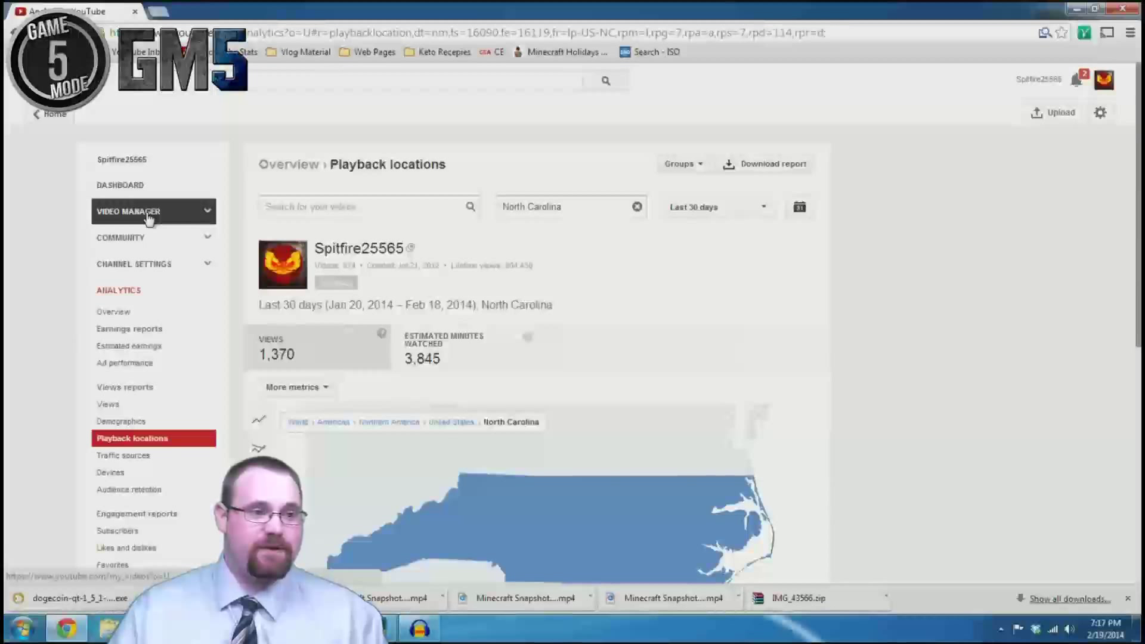
# - Open Attack Of The B Team Modpack Letsplay Minecraft Episode 14 from the uploads for editing and review its advanced settings
pyautogui.click(140, 215)
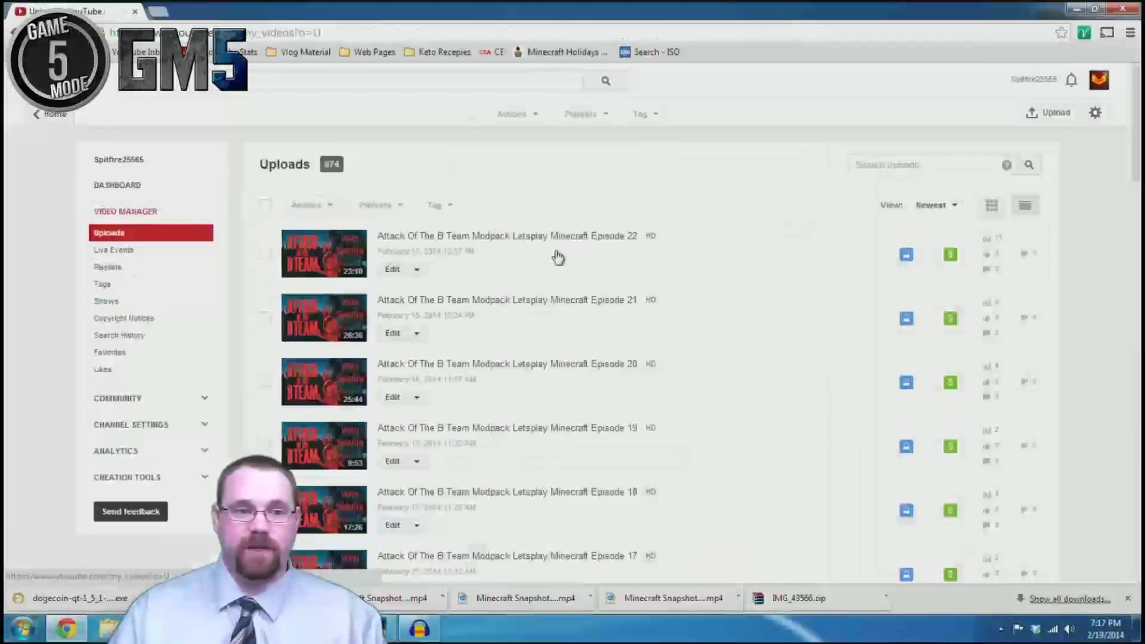
pyautogui.scroll(-6, 730, 360)
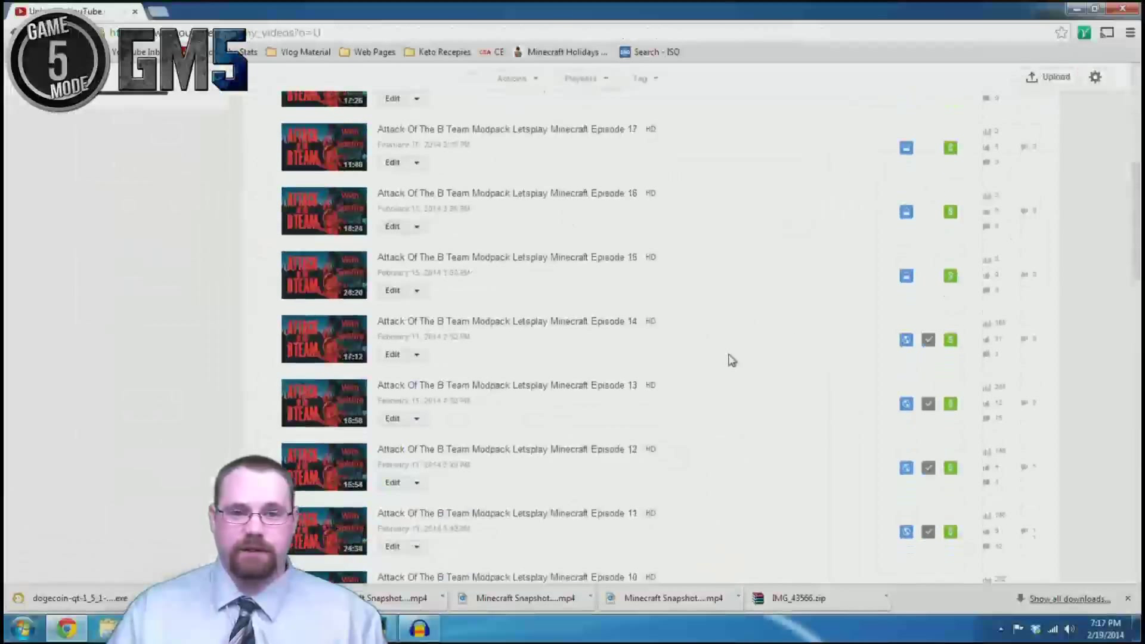
pyautogui.click(392, 355)
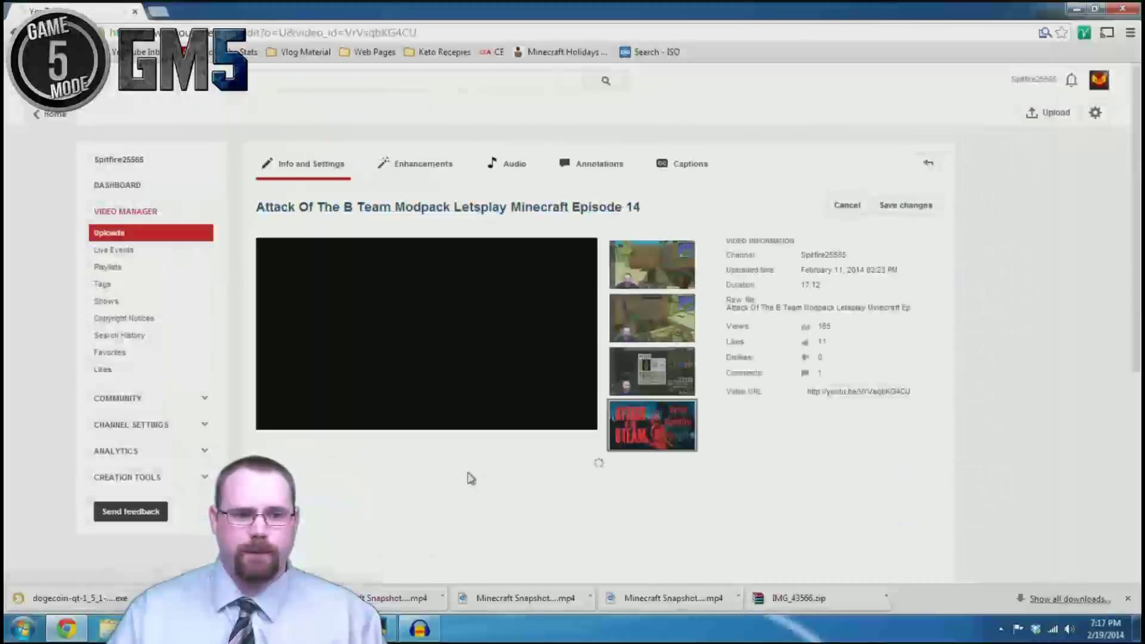
pyautogui.click(421, 476)
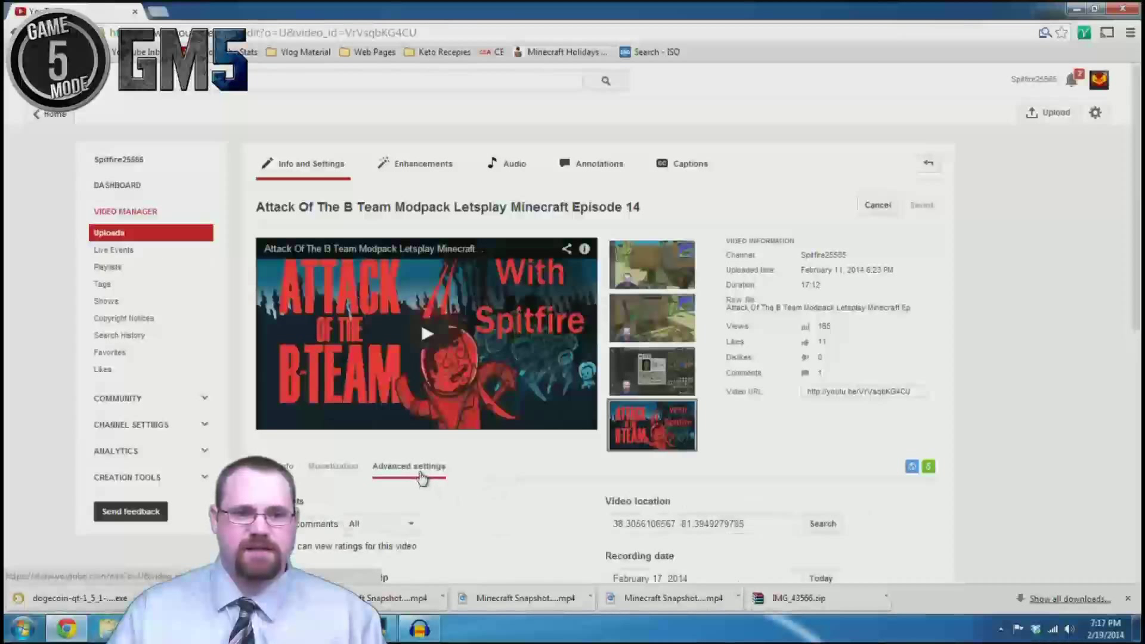
pyautogui.scroll(-3, 894, 501)
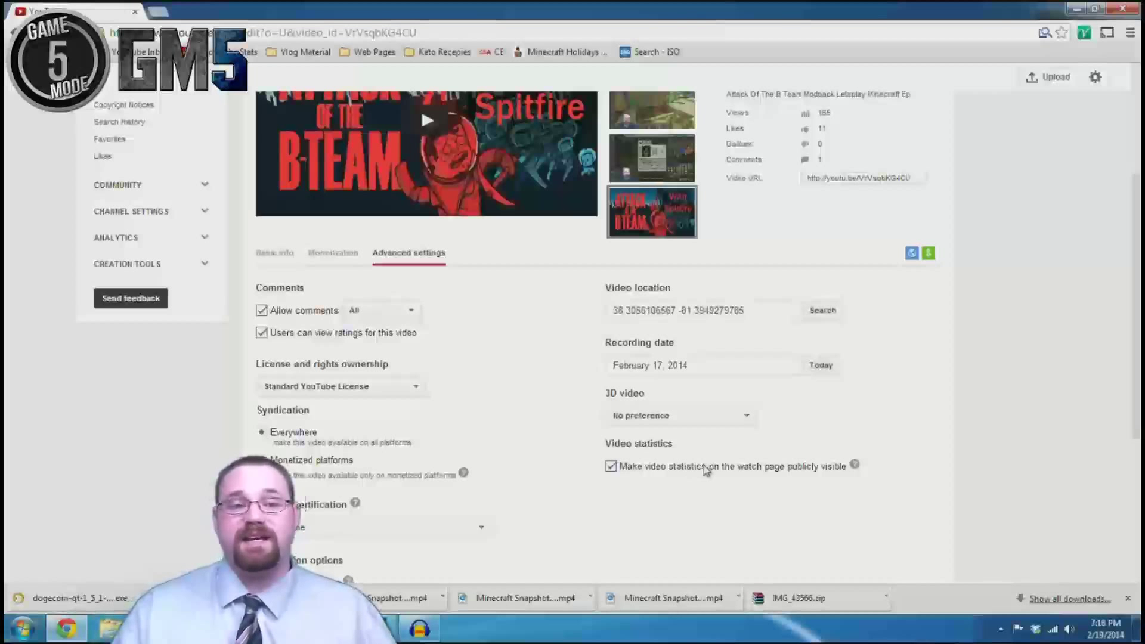
pyautogui.scroll(3, 705, 469)
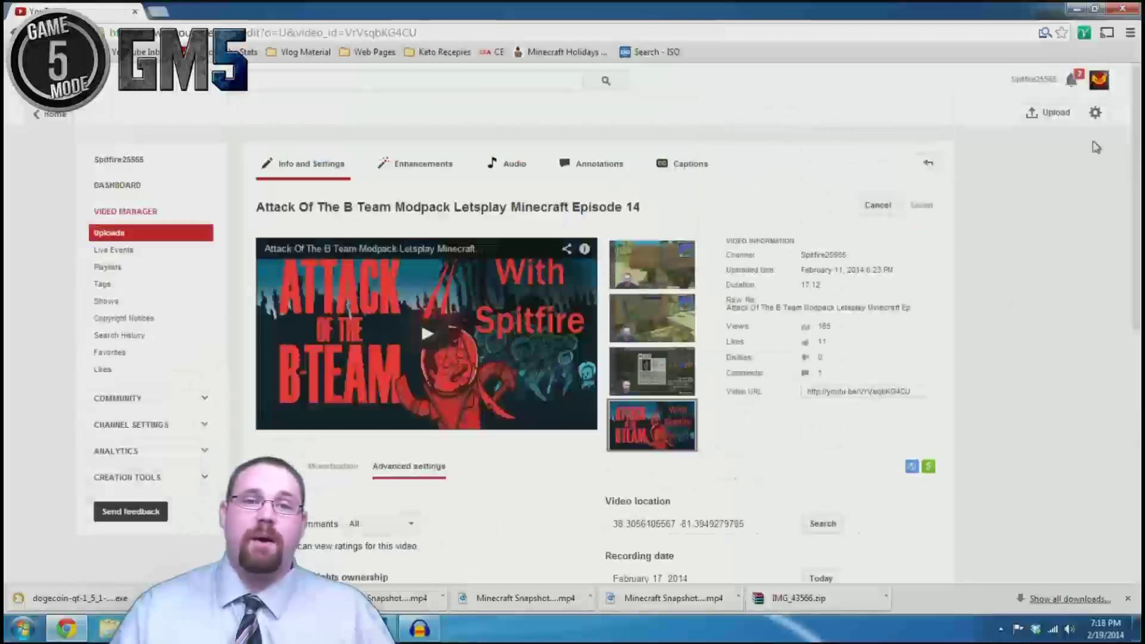
# - Go through the YouTube account settings and additional features to the channel's upload defaults, and dismiss the e-mail notification
pyautogui.click(1101, 88)
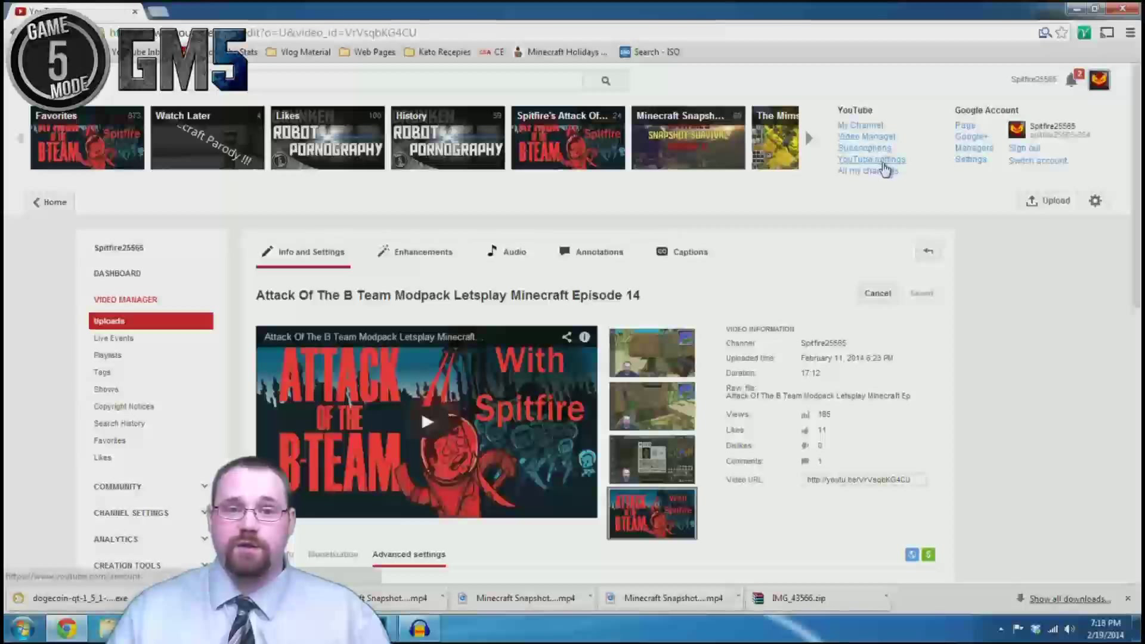
pyautogui.click(887, 162)
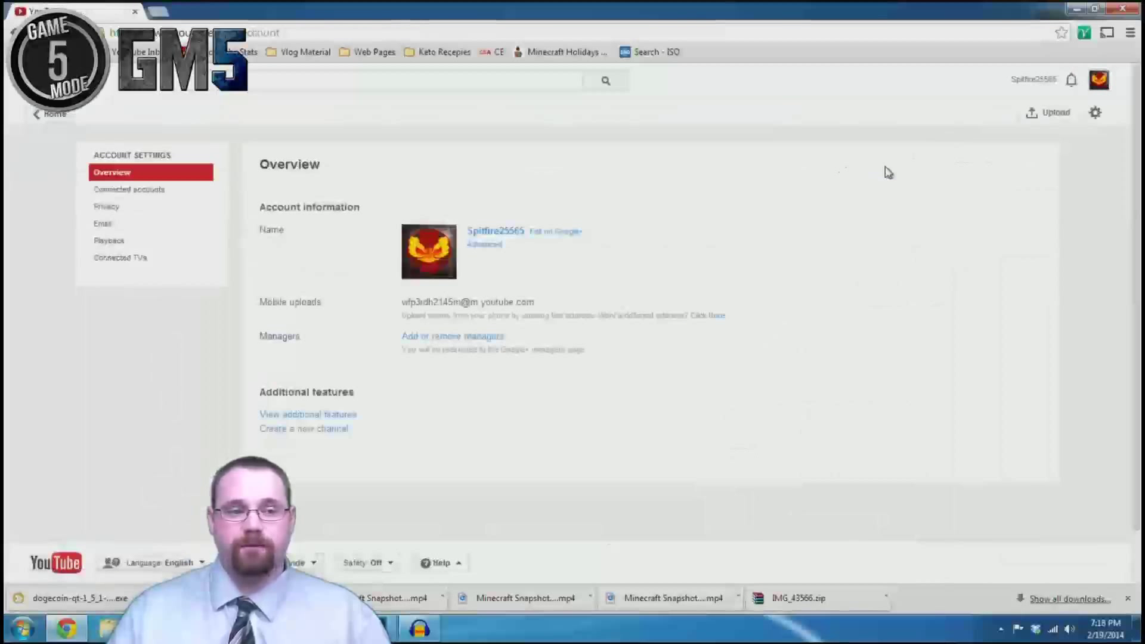
pyautogui.click(310, 415)
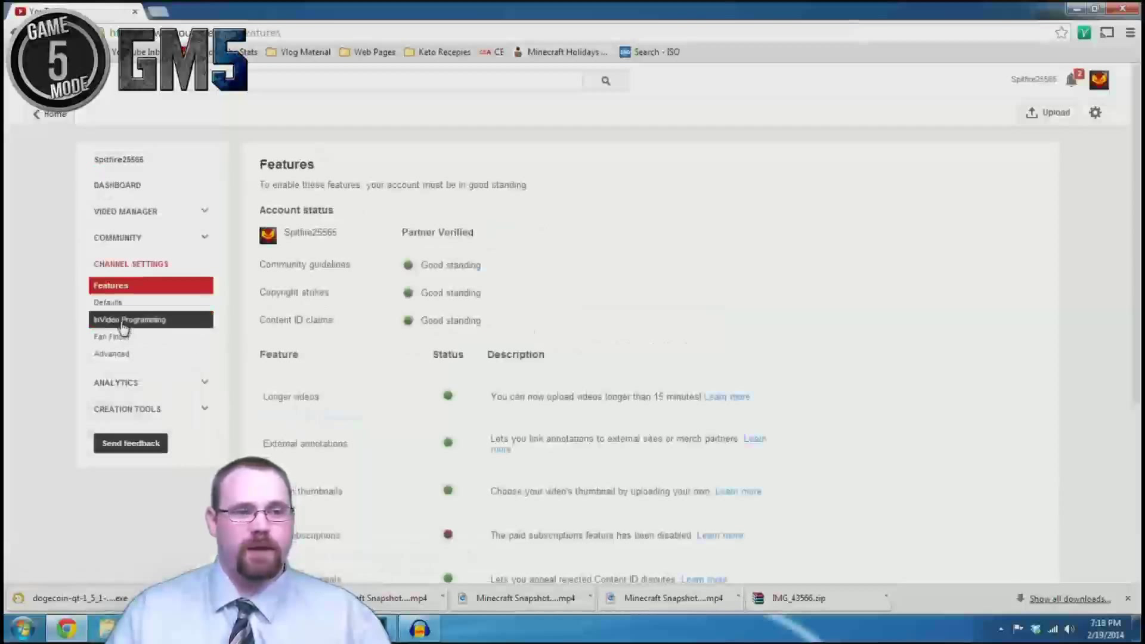
pyautogui.click(108, 305)
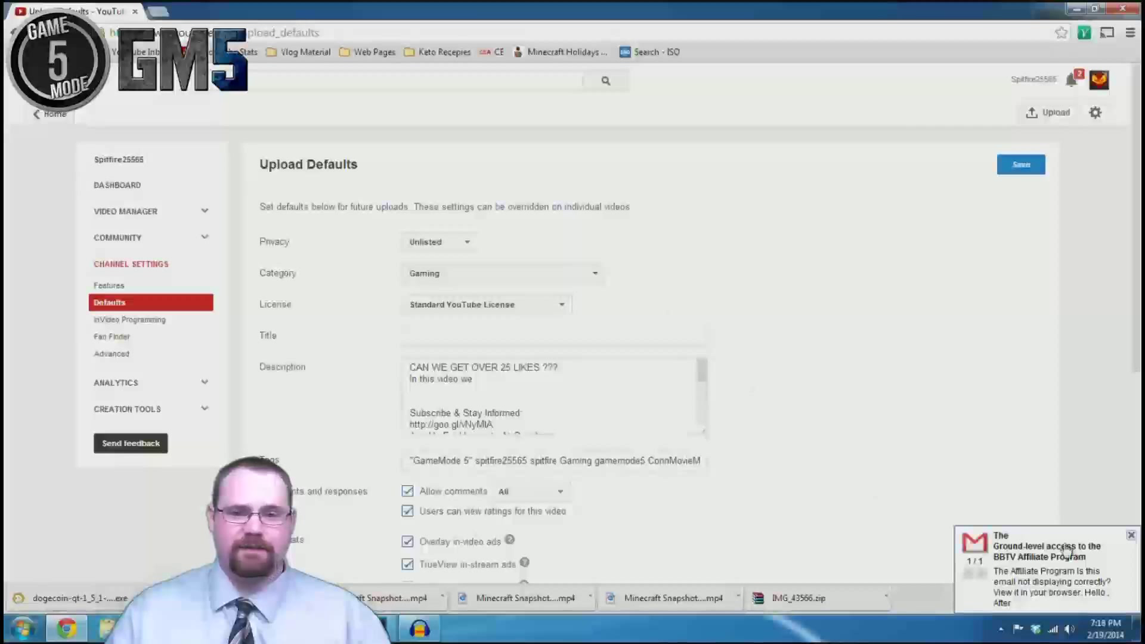
pyautogui.click(1132, 535)
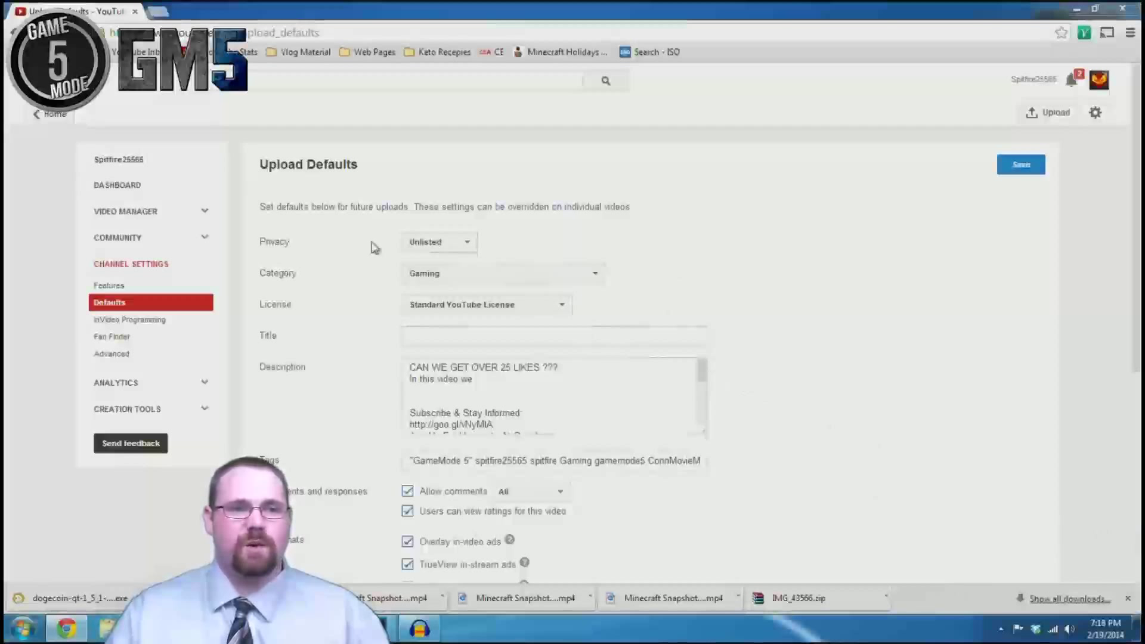
# - Examine the default privacy setting and the category choices for future uploads without selecting another category
pyautogui.click(299, 240)
pyautogui.scroll(-1, 308, 247)
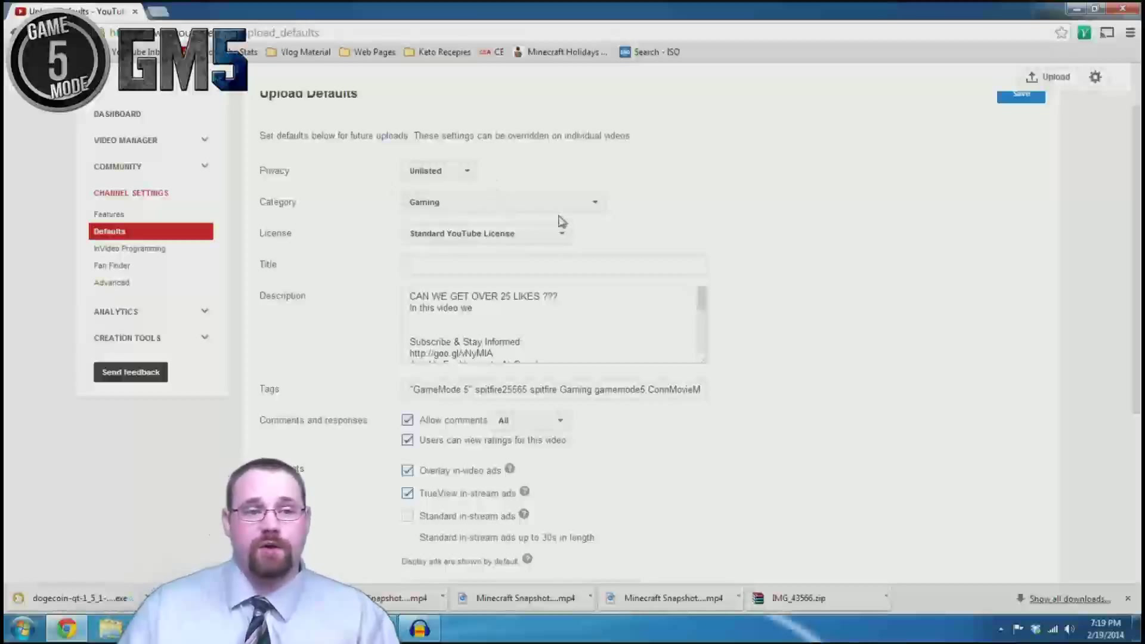
pyautogui.click(599, 207)
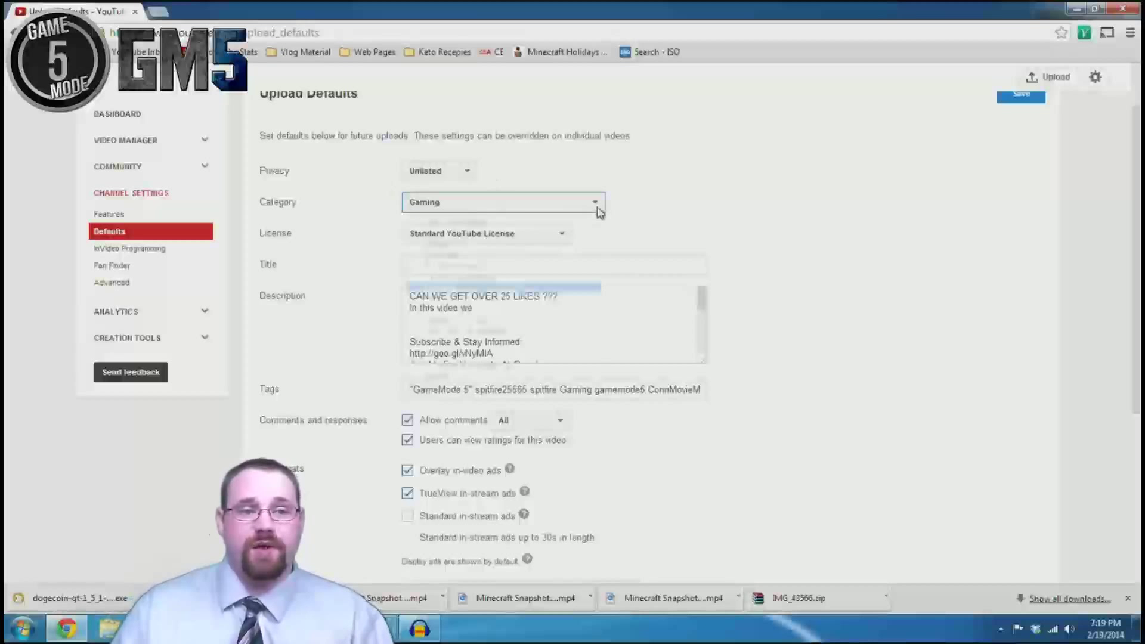
pyautogui.click(654, 215)
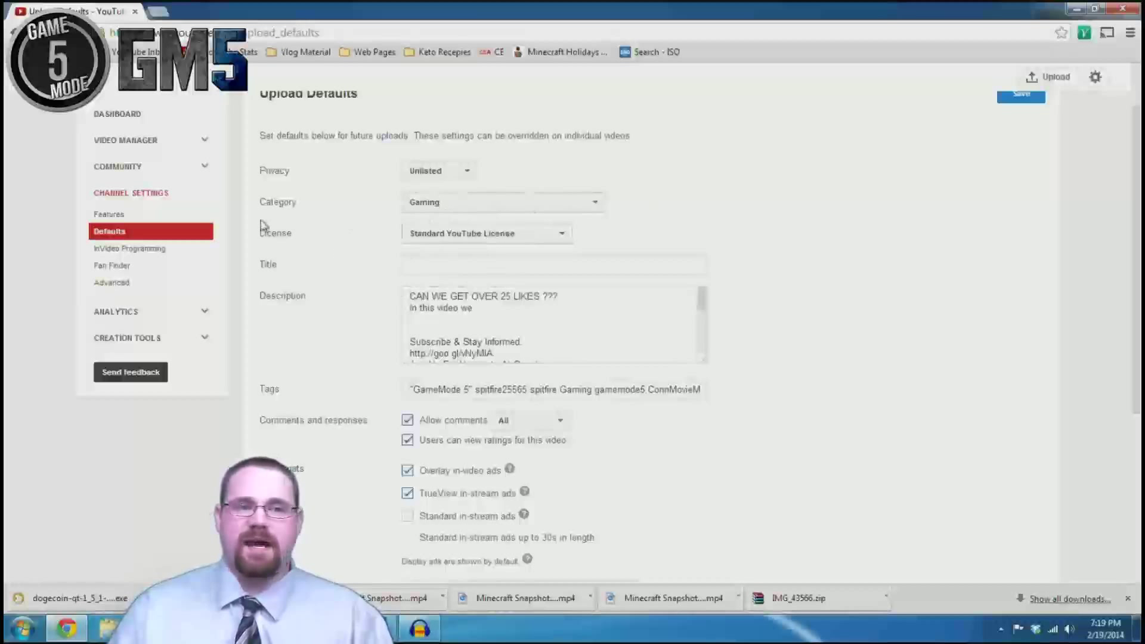
# - Enlarge the default description box until its whole text can be read at once
pyautogui.scroll(-1, 298, 248)
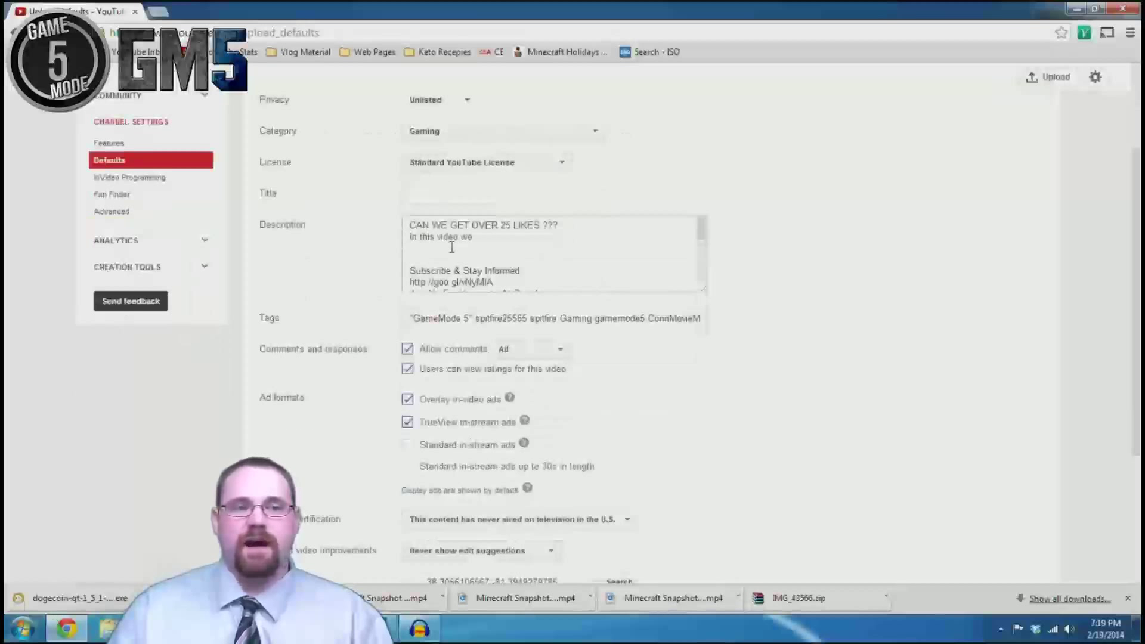
pyautogui.click(475, 249)
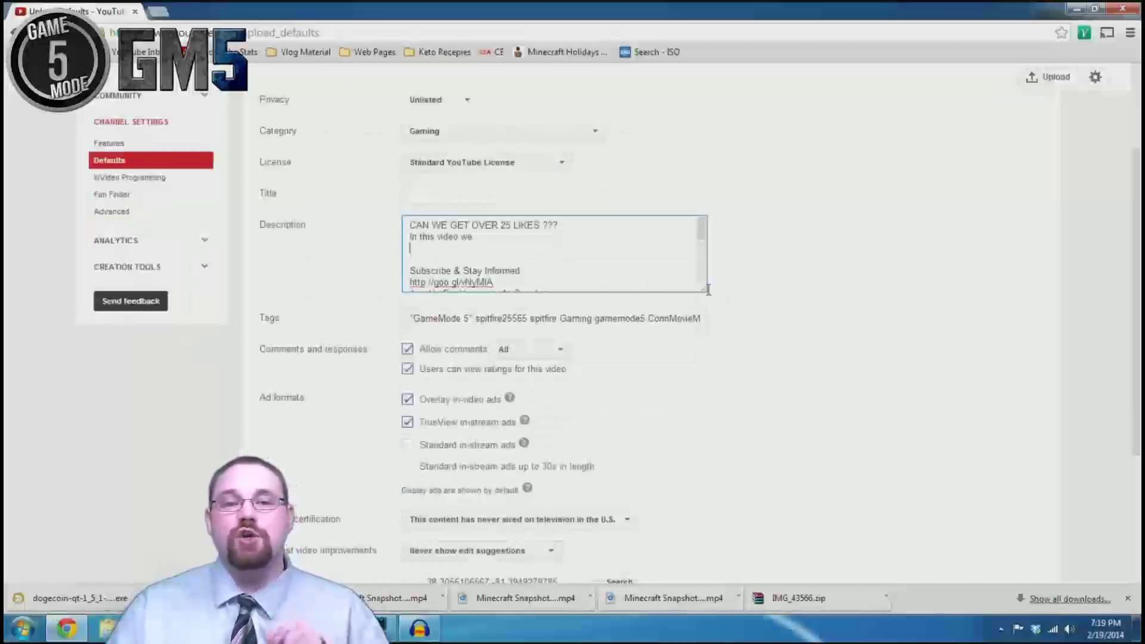
pyautogui.moveTo(707, 294); pyautogui.dragTo(707, 520)
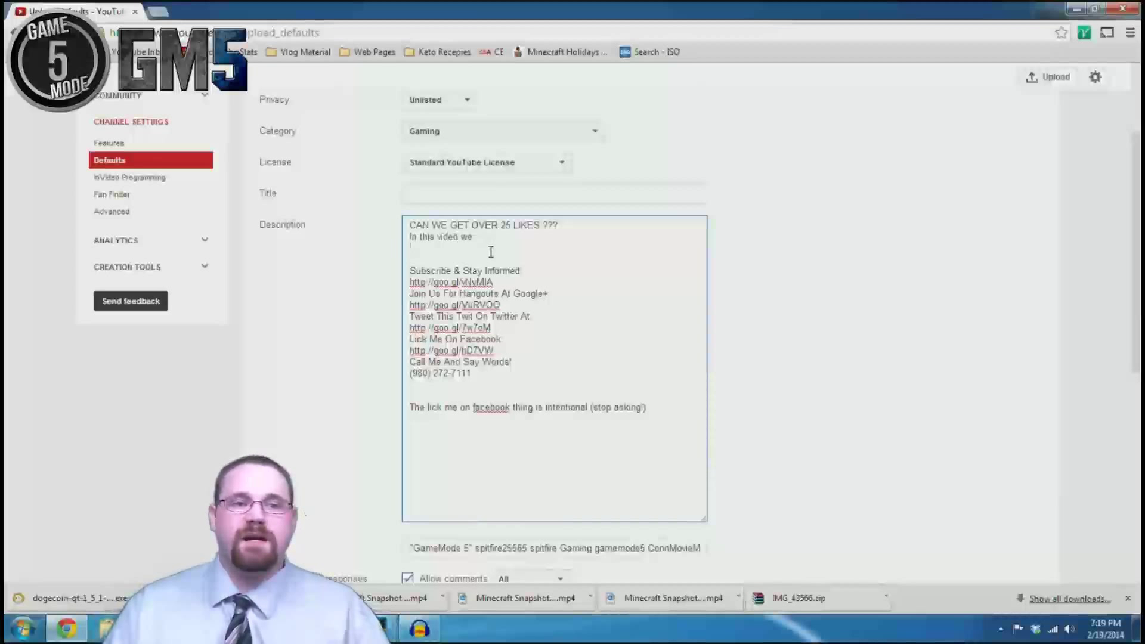
# - Try the example wording "go to the store" after "In this video we" in the default description, and remove it again
pyautogui.press('Left')
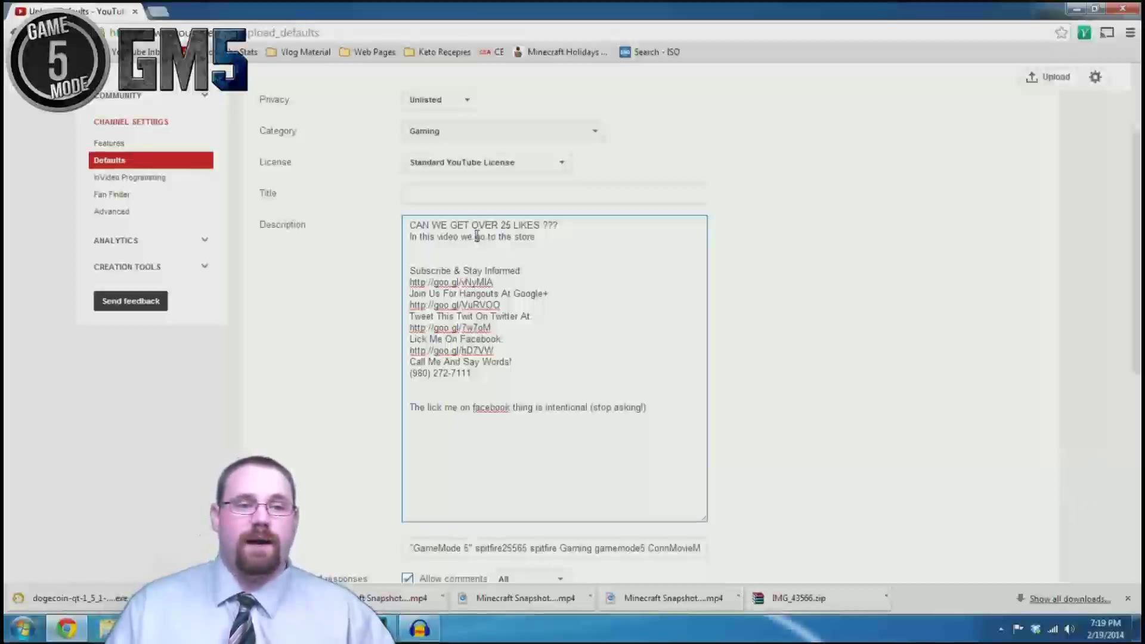
pyautogui.moveTo(477, 237); pyautogui.dragTo(564, 237)
pyautogui.press('BackSpace')
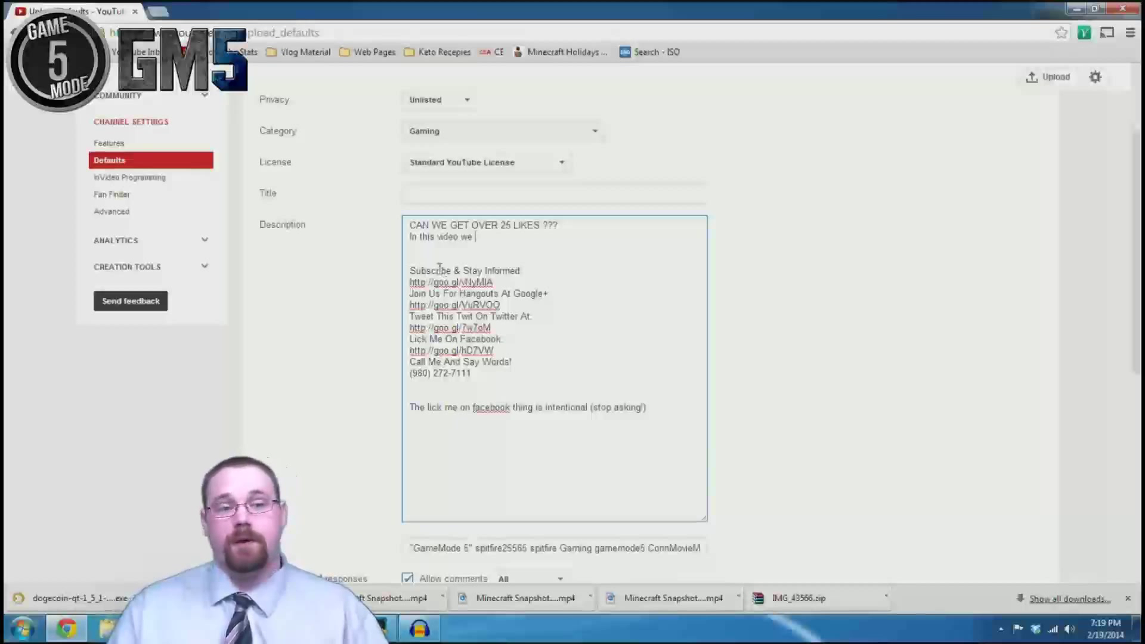
# - Review the subscribe and social media links in the default description, the default tags and the remaining upload defaults
pyautogui.moveTo(427, 271); pyautogui.dragTo(444, 374)
pyautogui.click(448, 339)
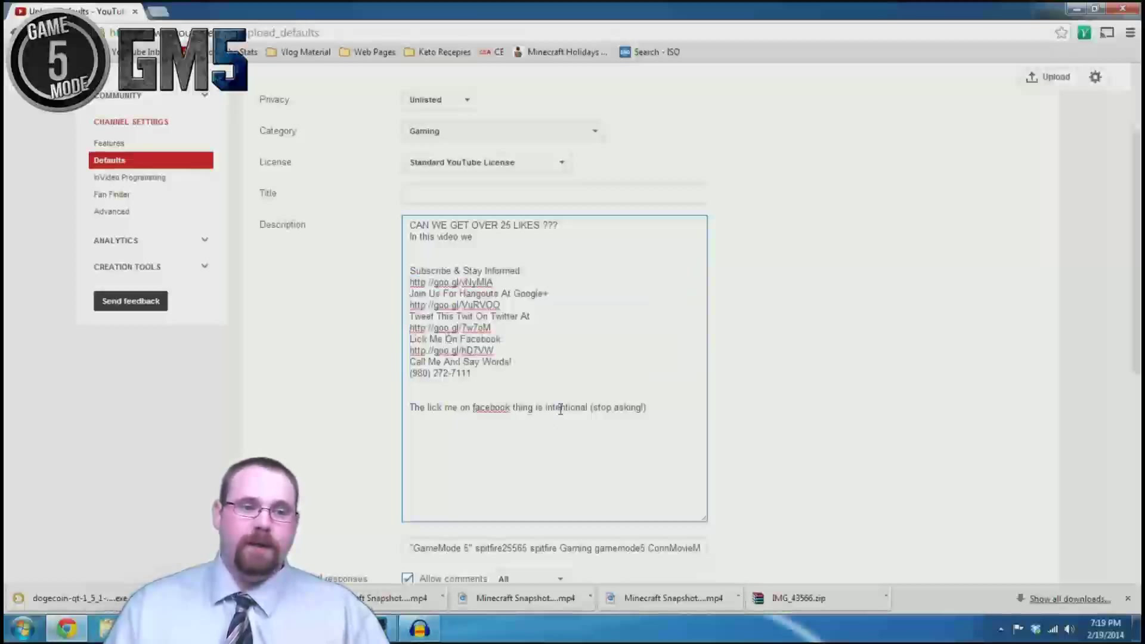
pyautogui.scroll(-4, 332, 420)
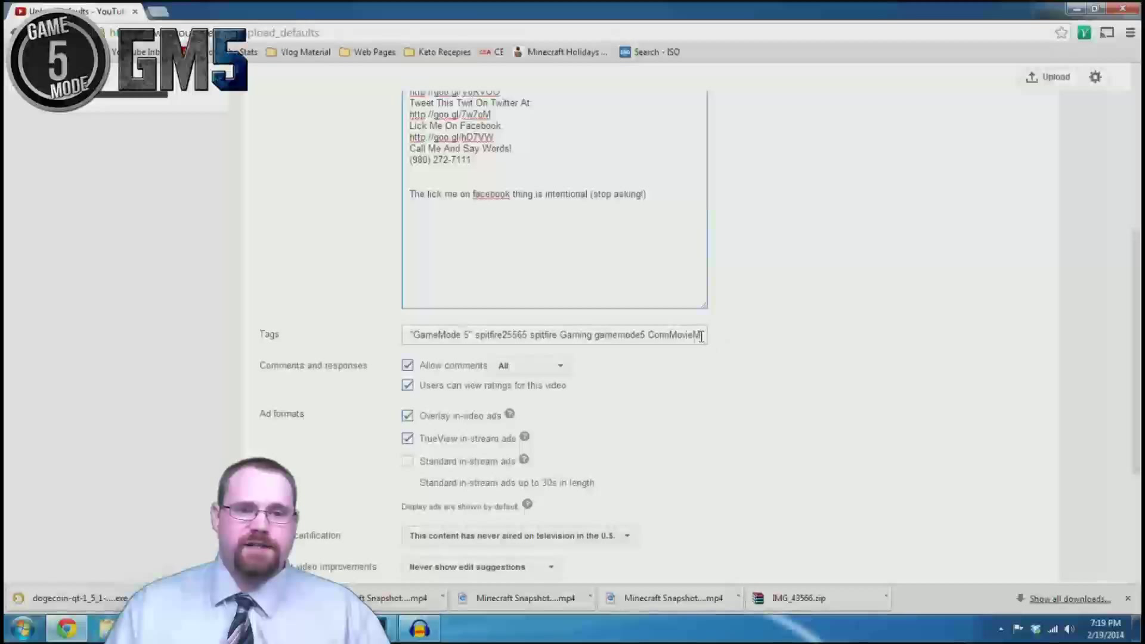
pyautogui.moveTo(616, 336); pyautogui.dragTo(327, 337)
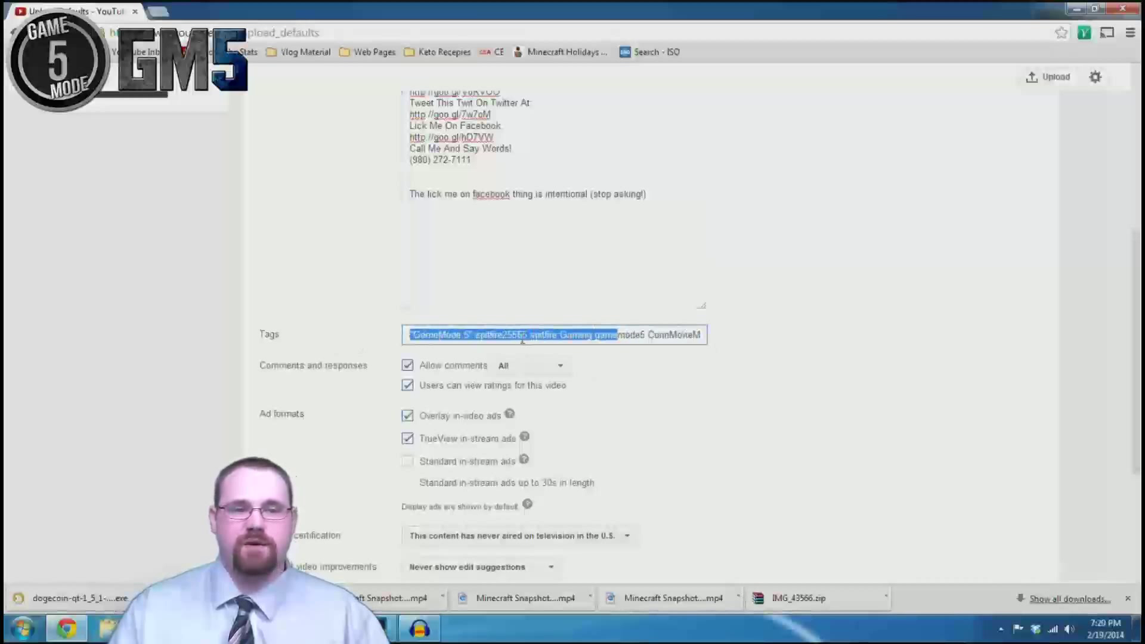
pyautogui.scroll(-3, 370, 342)
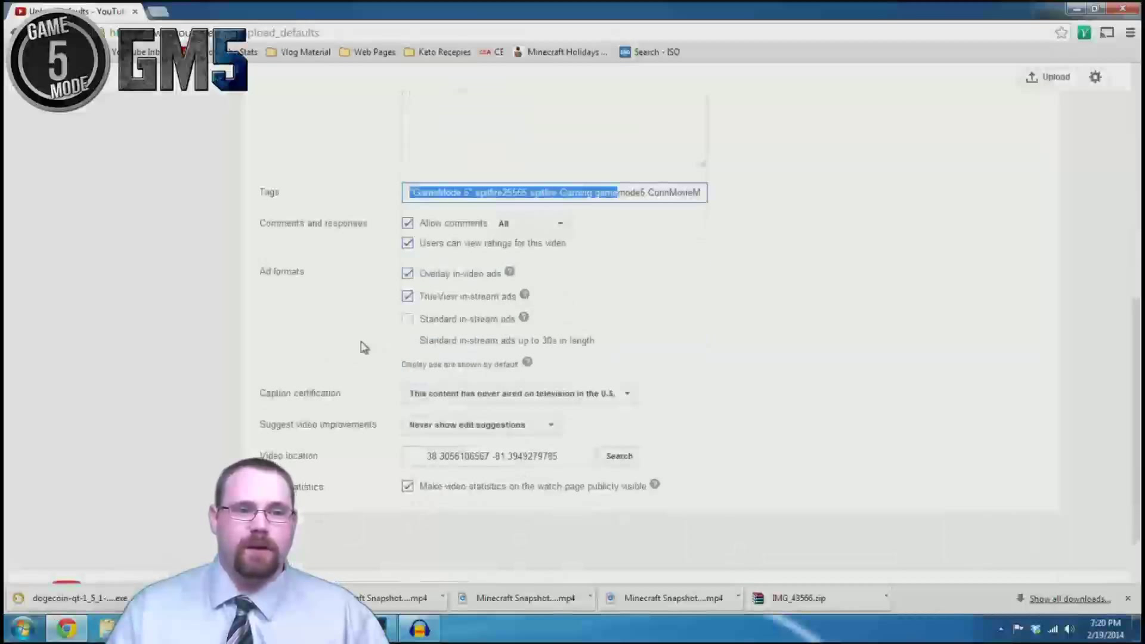
pyautogui.scroll(-2, 364, 347)
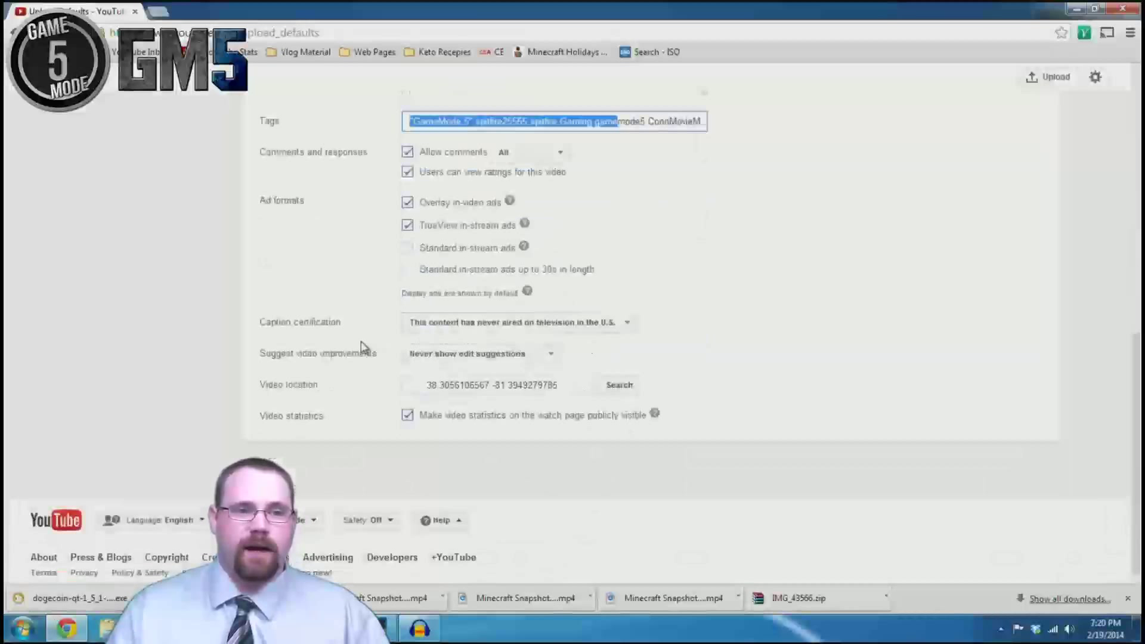
# - Try enabling standard in-stream ads together with the option for ads up to 30s in length, and switch both off
pyautogui.click(408, 248)
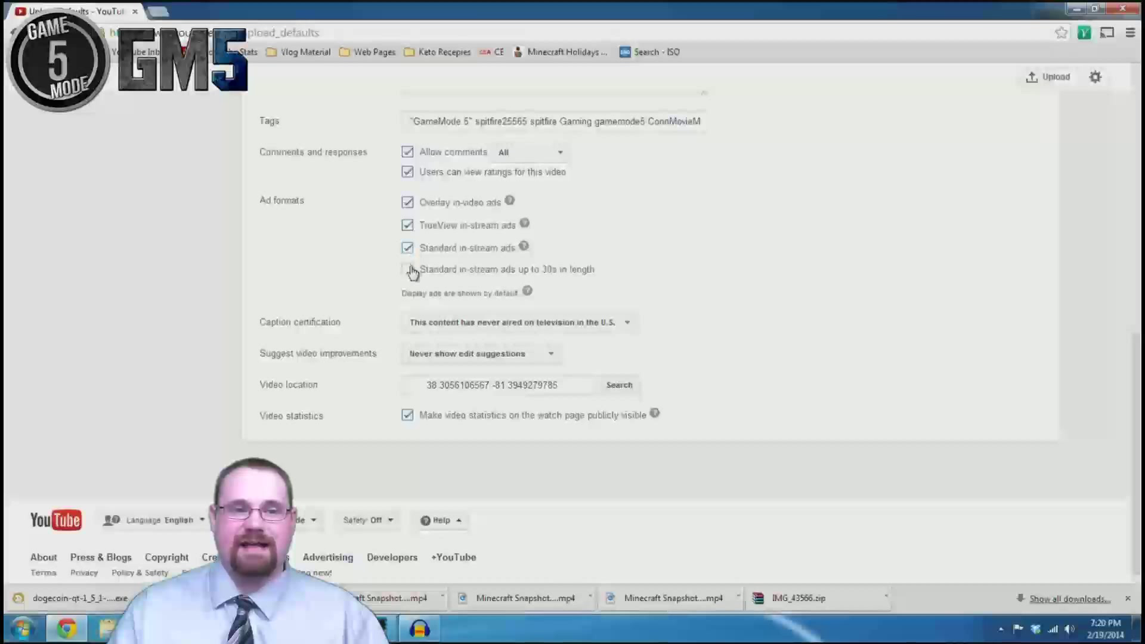
pyautogui.click(408, 270)
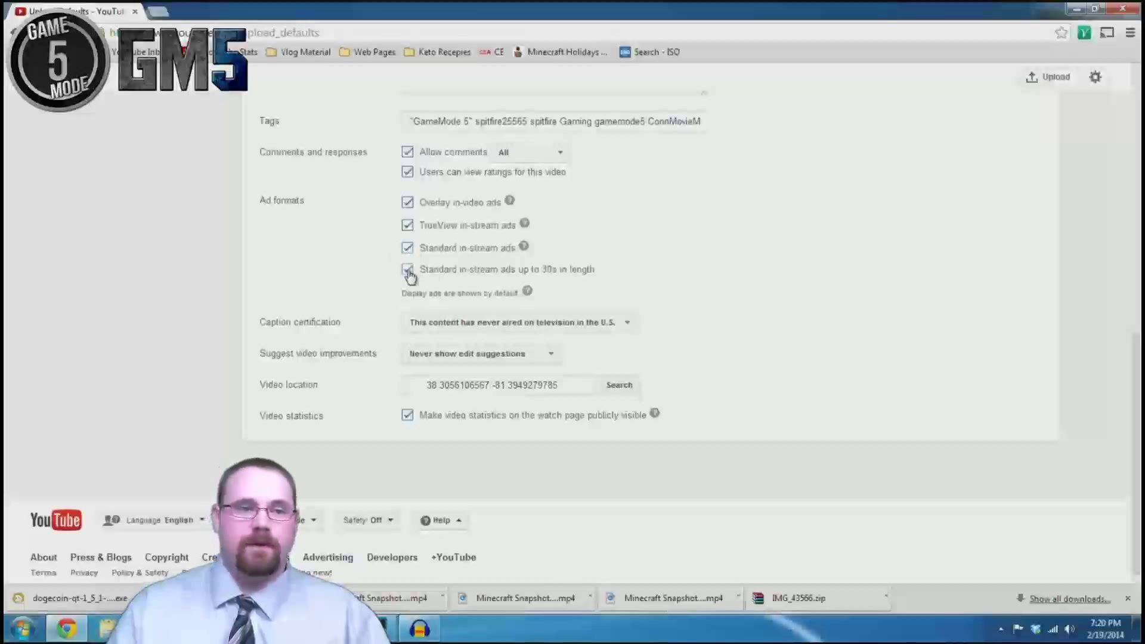
pyautogui.click(408, 248)
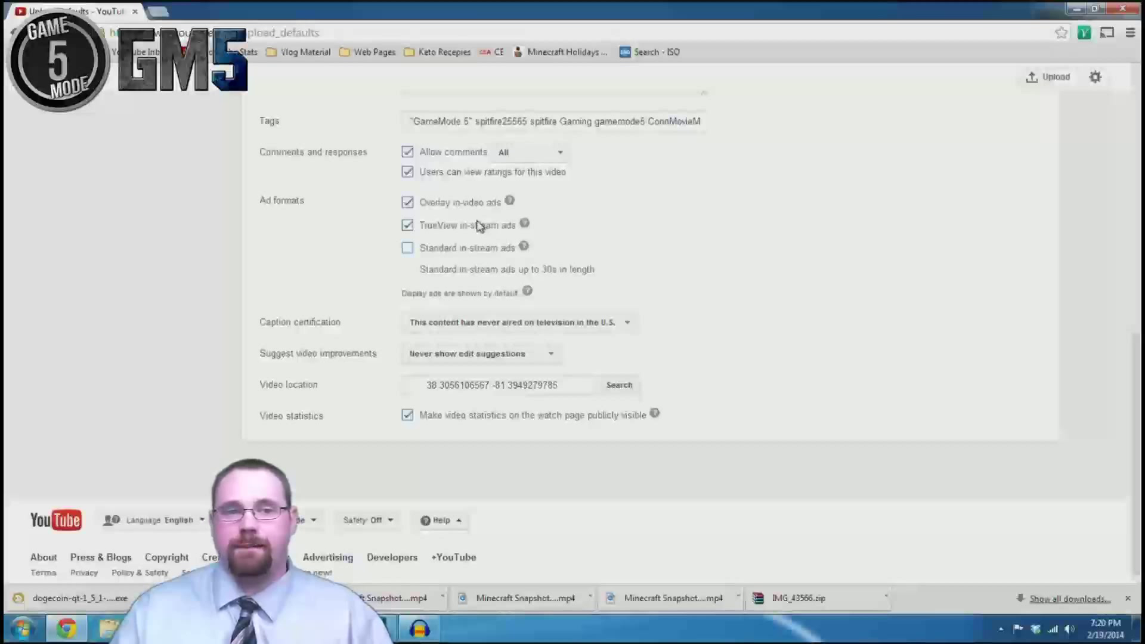
# - Enable standard in-stream ads and standard in-stream ads up to 30s in length among the default ad formats
pyautogui.click(407, 247)
pyautogui.click(407, 269)
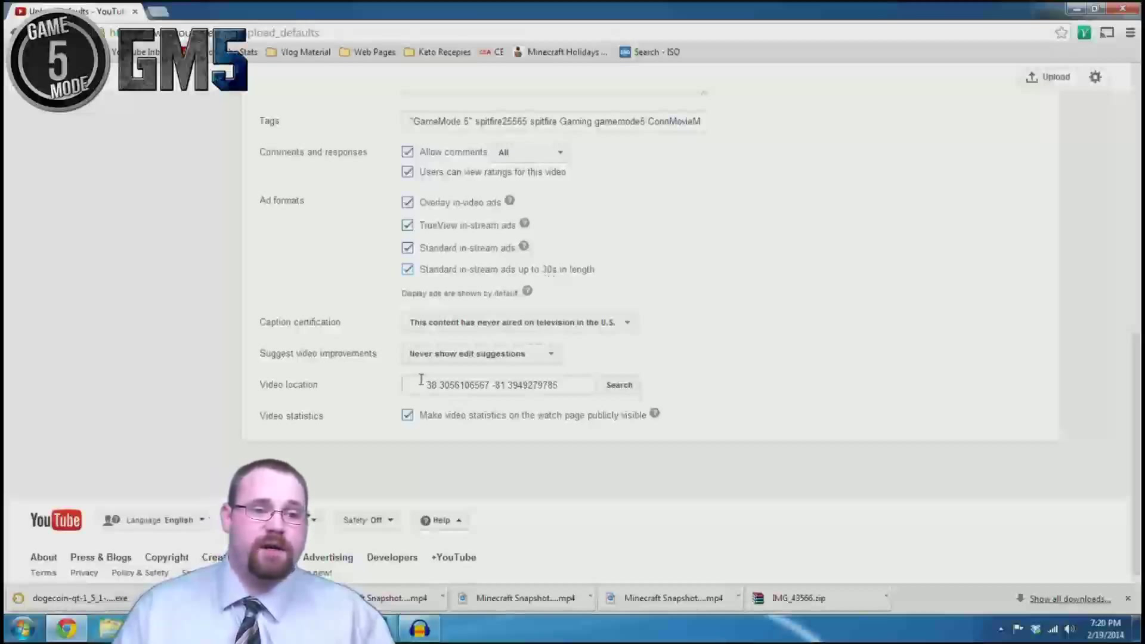
# - View the default video location on the map and save the upload defaults
pyautogui.click(421, 381)
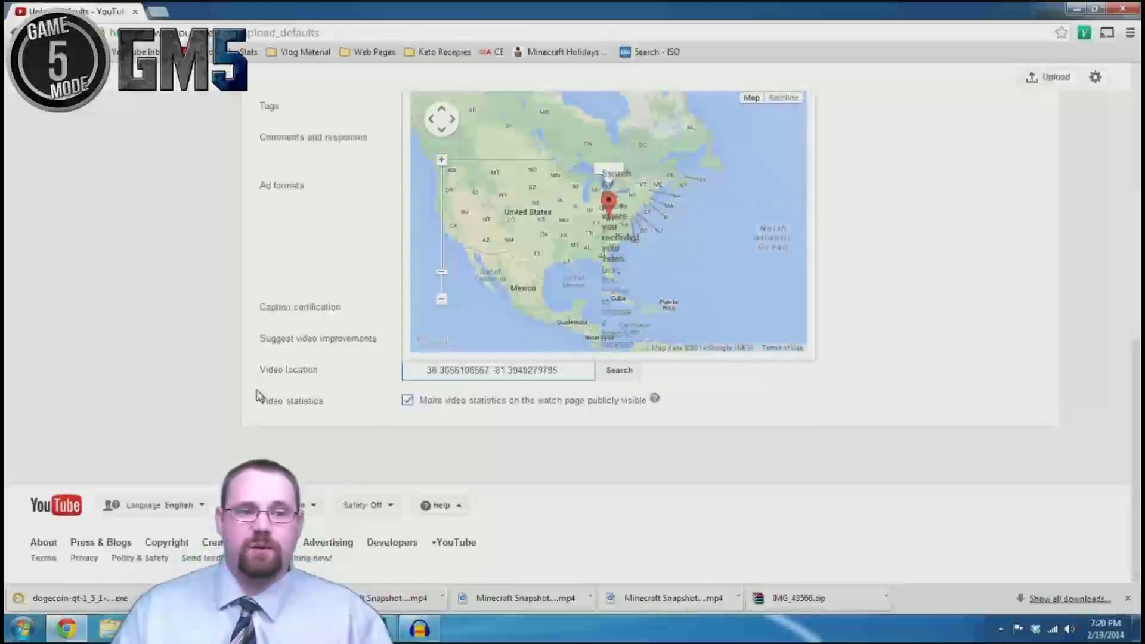
pyautogui.scroll(8, 257, 390)
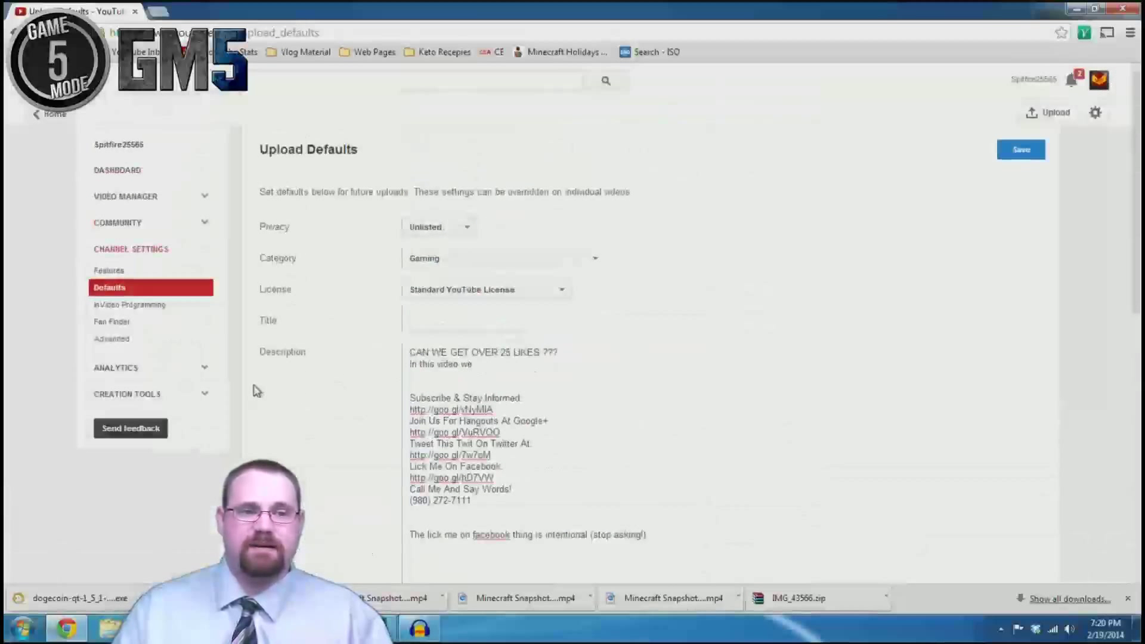
pyautogui.click(1021, 150)
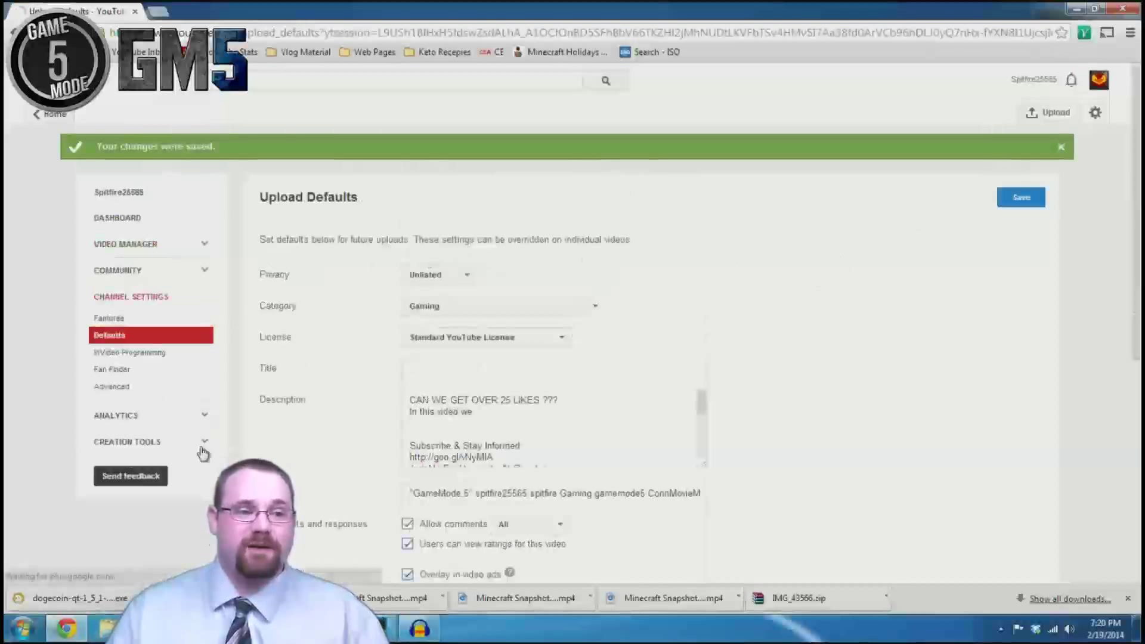